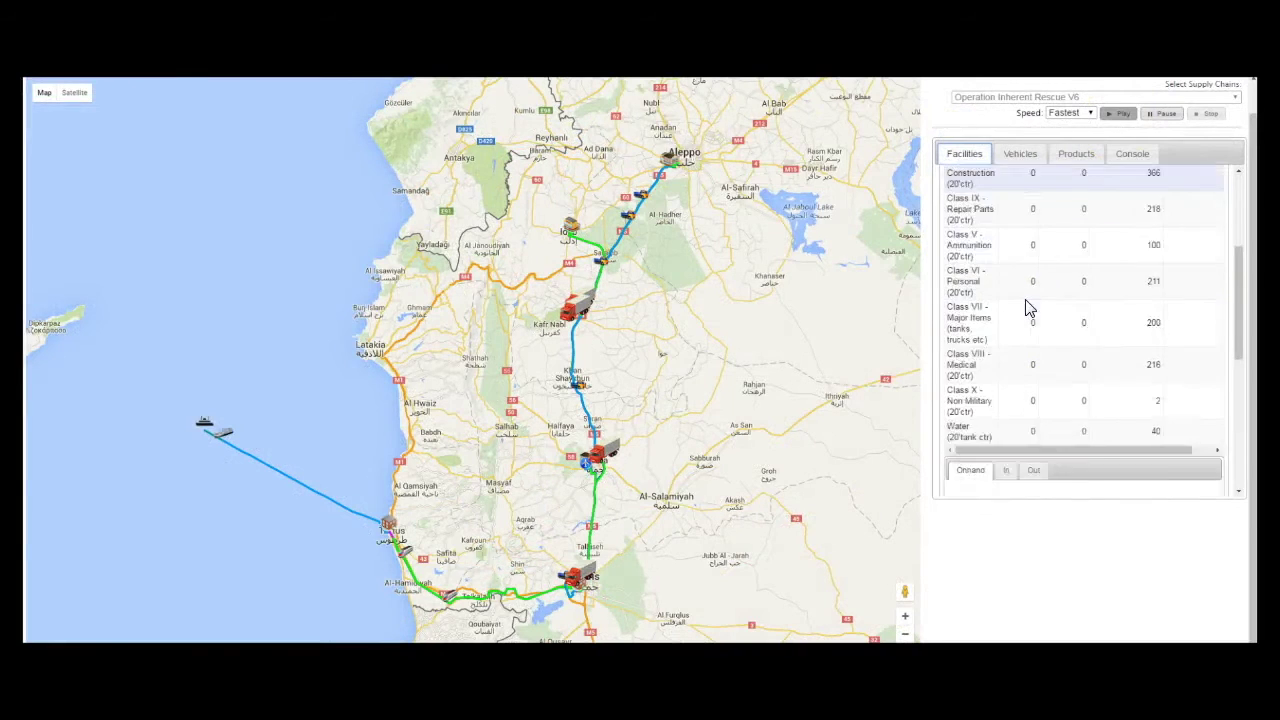
# Step: Review product stock by facility and the facility details of Operation Inherent Rescue V6, and dismiss the simulation error message
pyautogui.click(1075, 153)
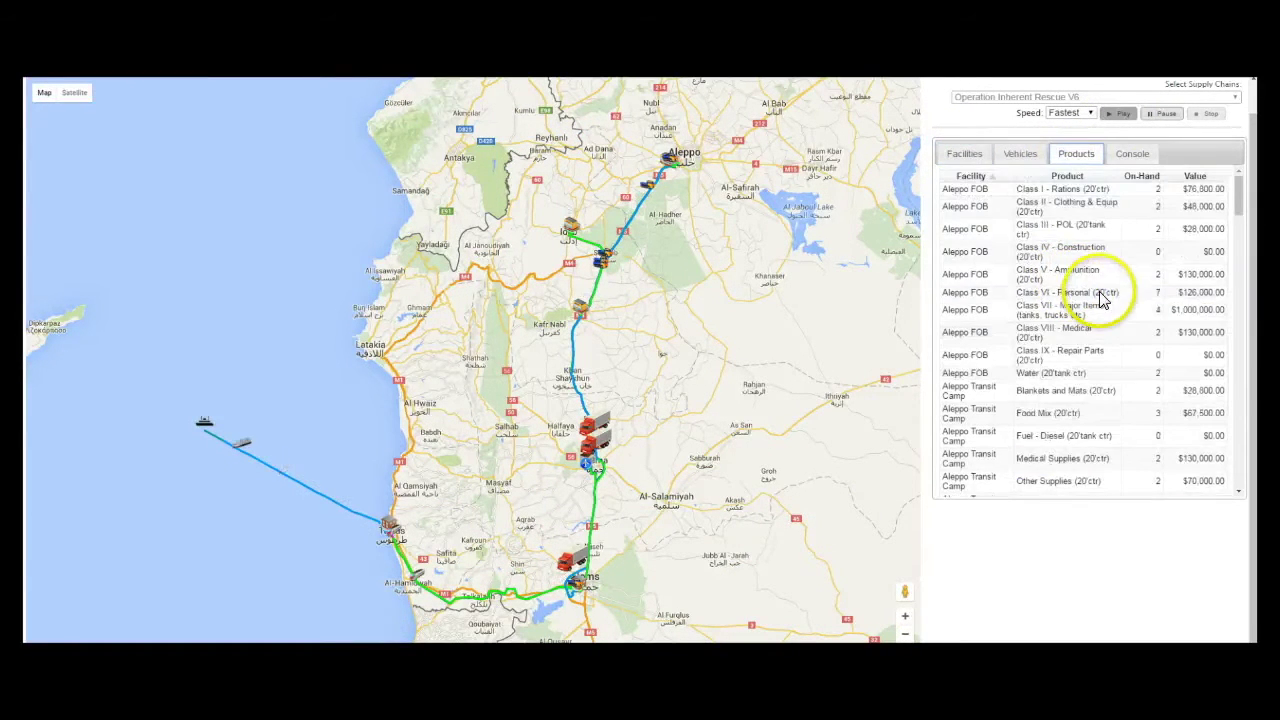
pyautogui.click(963, 152)
pyautogui.scroll(2, 1033, 416)
pyautogui.scroll(-4, 1033, 416)
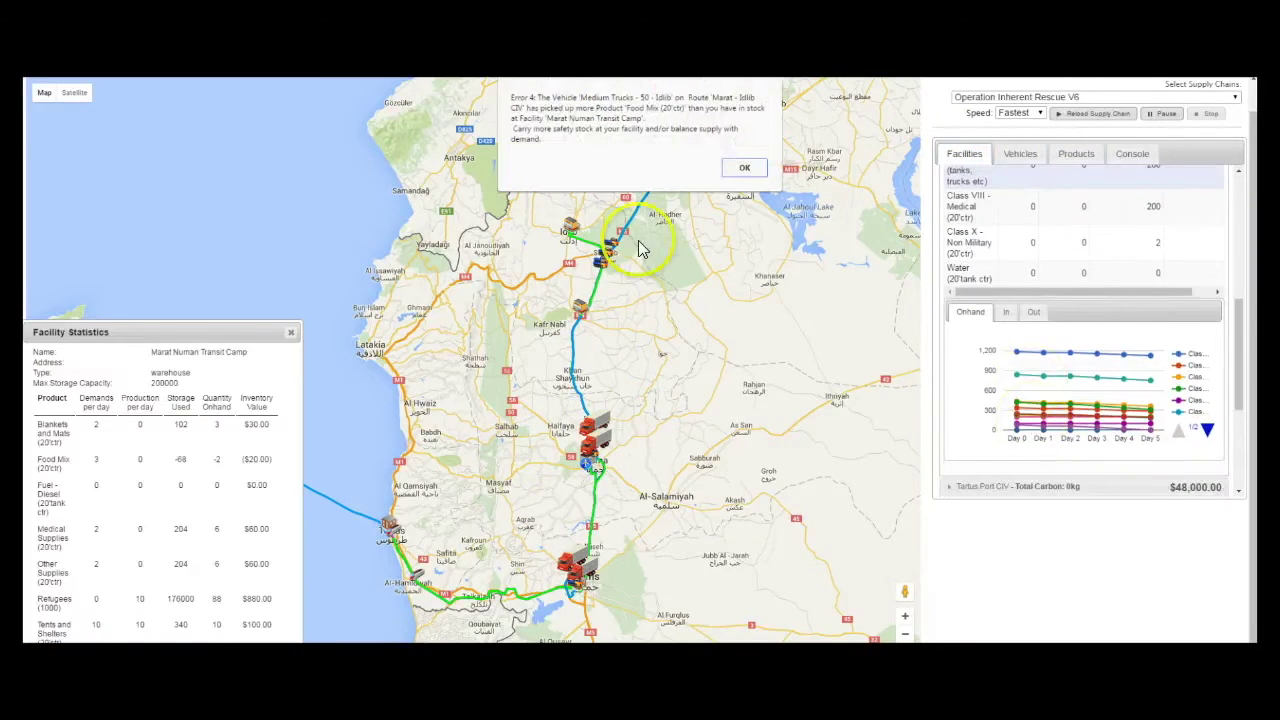
pyautogui.click(745, 168)
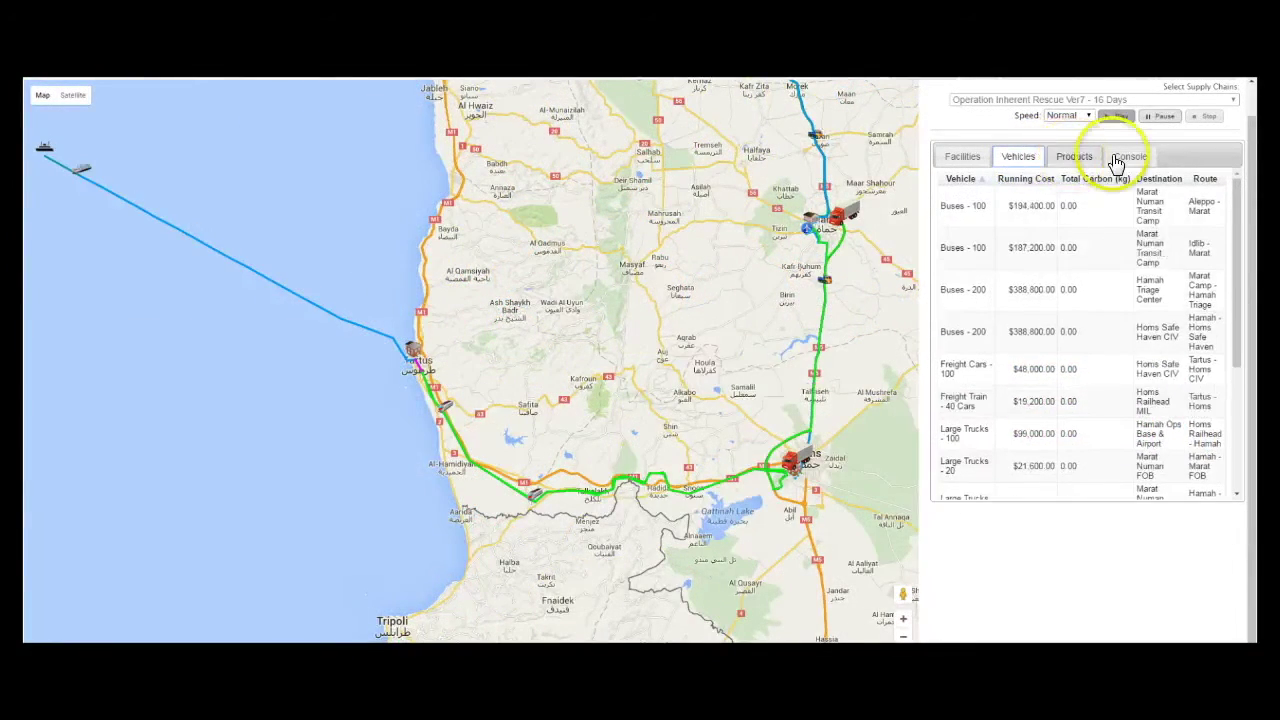
# Step: Show the product inventory of Operation Inherent Rescue Ver7 - 16 Days and examine the simulated routes around Hama on the map
pyautogui.click(1072, 156)
pyautogui.scroll(2, 843, 229)
pyautogui.scroll(2, 789, 231)
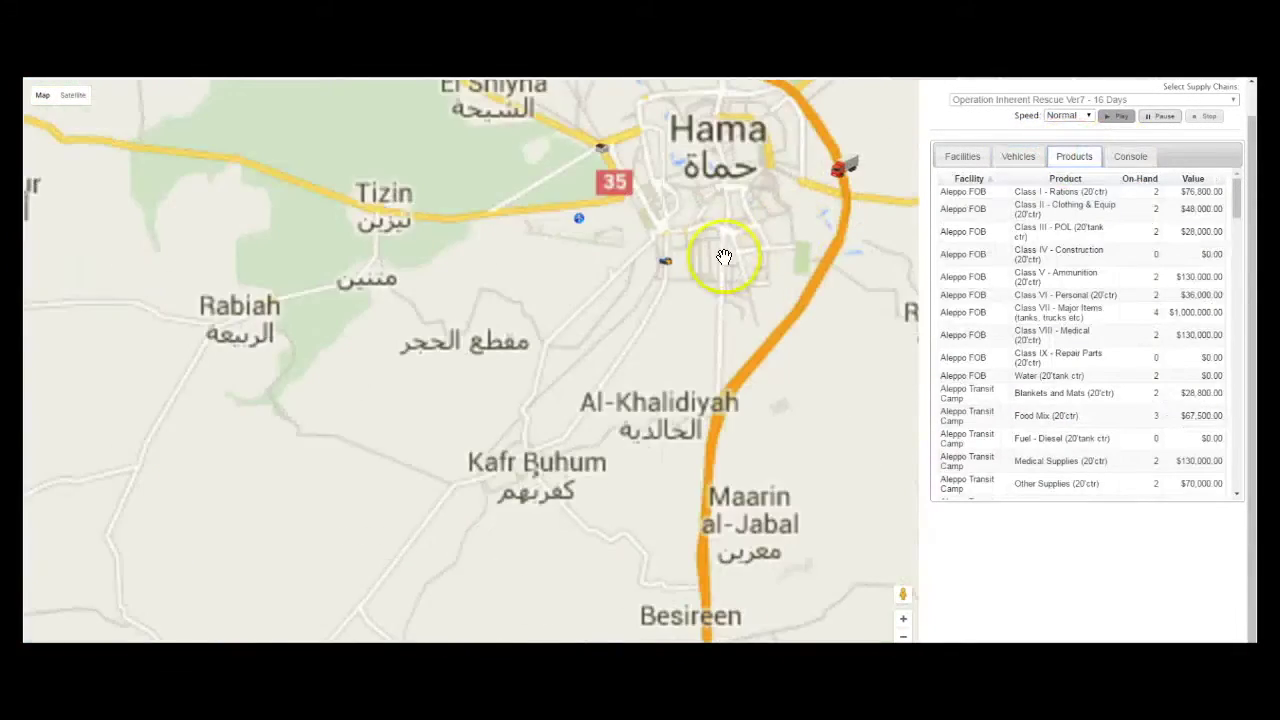
pyautogui.moveTo(667, 275); pyautogui.dragTo(852, 327)
pyautogui.moveTo(356, 339); pyautogui.dragTo(385, 491)
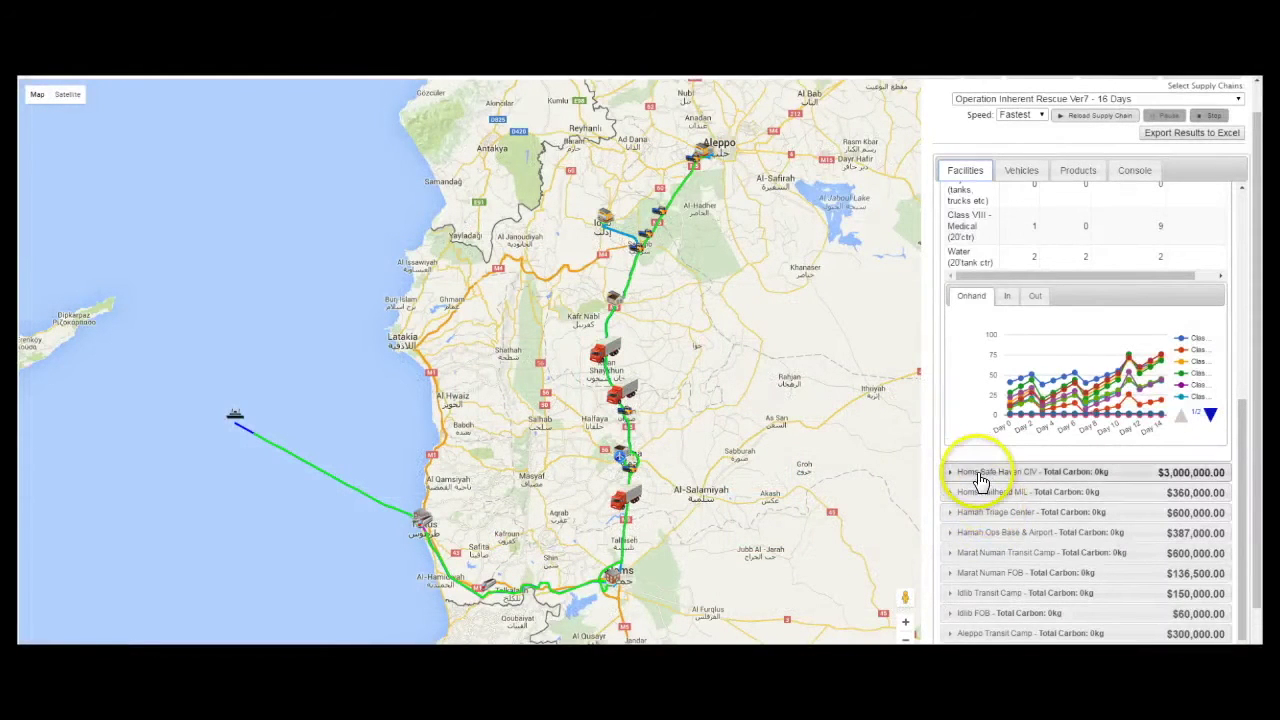
# Step: Review the vehicle and product results of the 16-day simulation, then return to the facility results
pyautogui.click(1020, 172)
pyautogui.click(1078, 174)
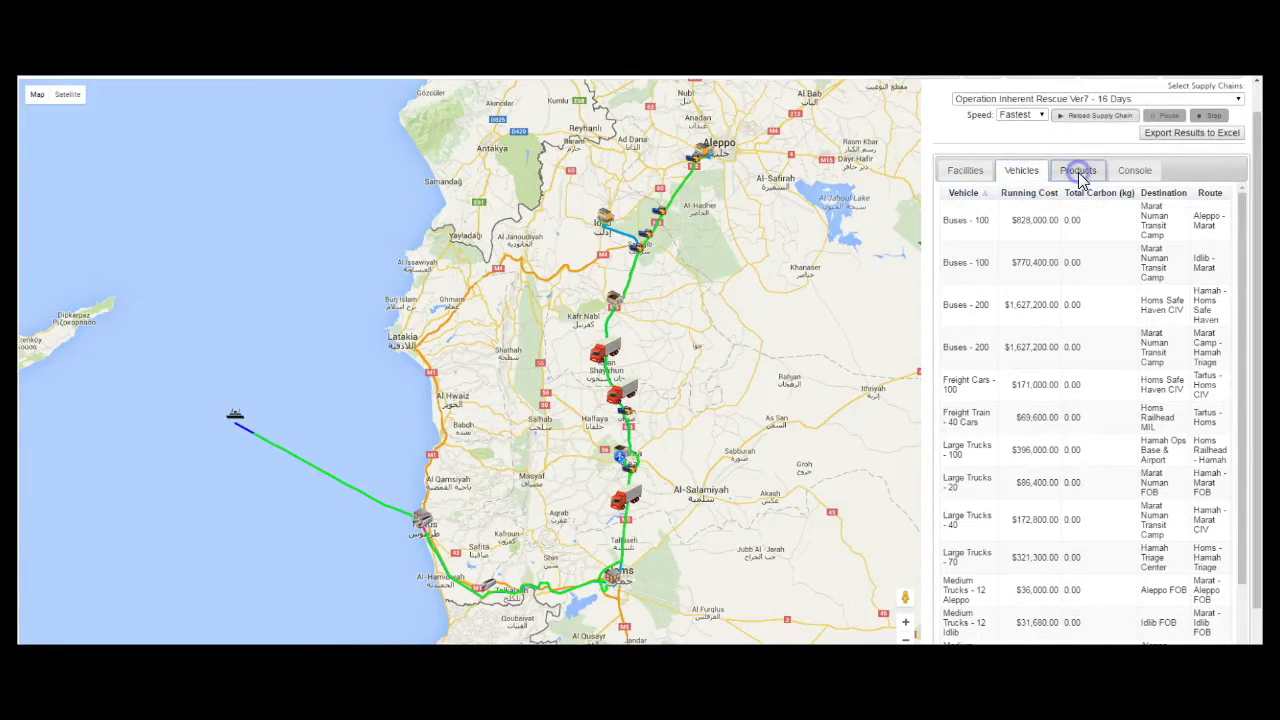
pyautogui.click(962, 172)
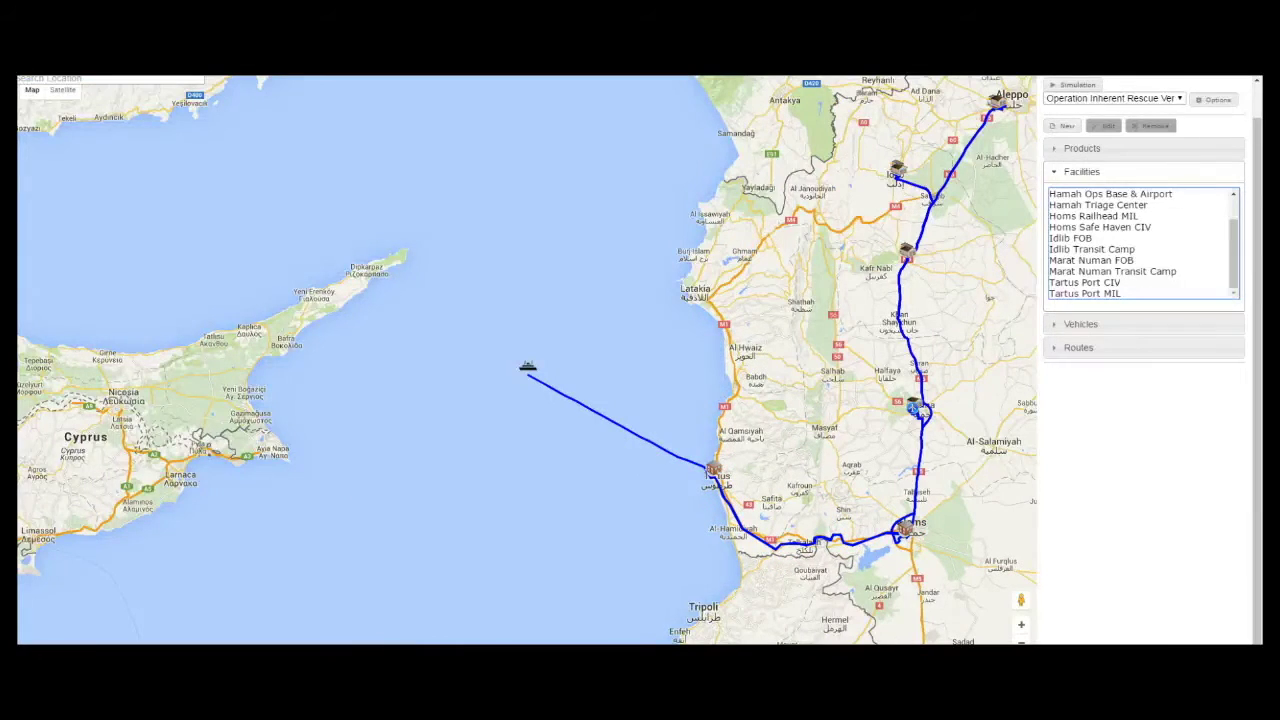
# Step: Switch to the operation inherent rescue_scenario 2B supply chain and resume its paused simulation at Fastest speed
pyautogui.moveTo(395, 703)
pyautogui.click(464, 632)
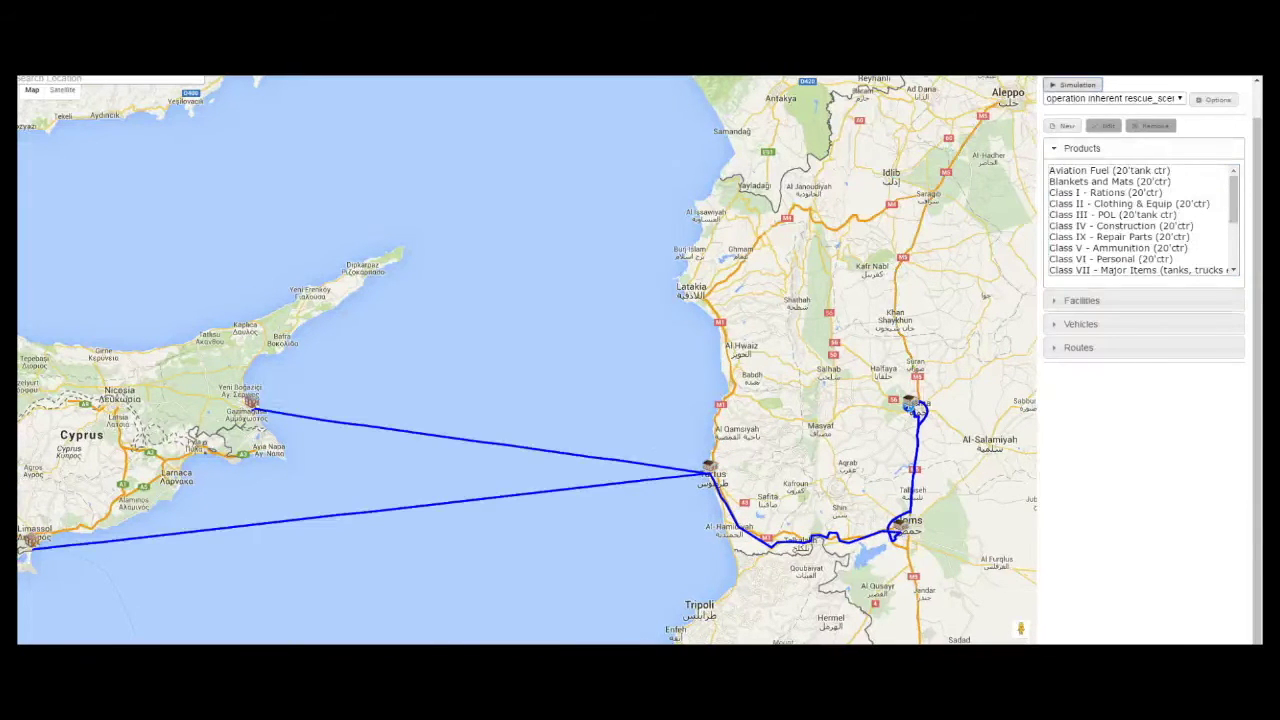
pyautogui.click(702, 320)
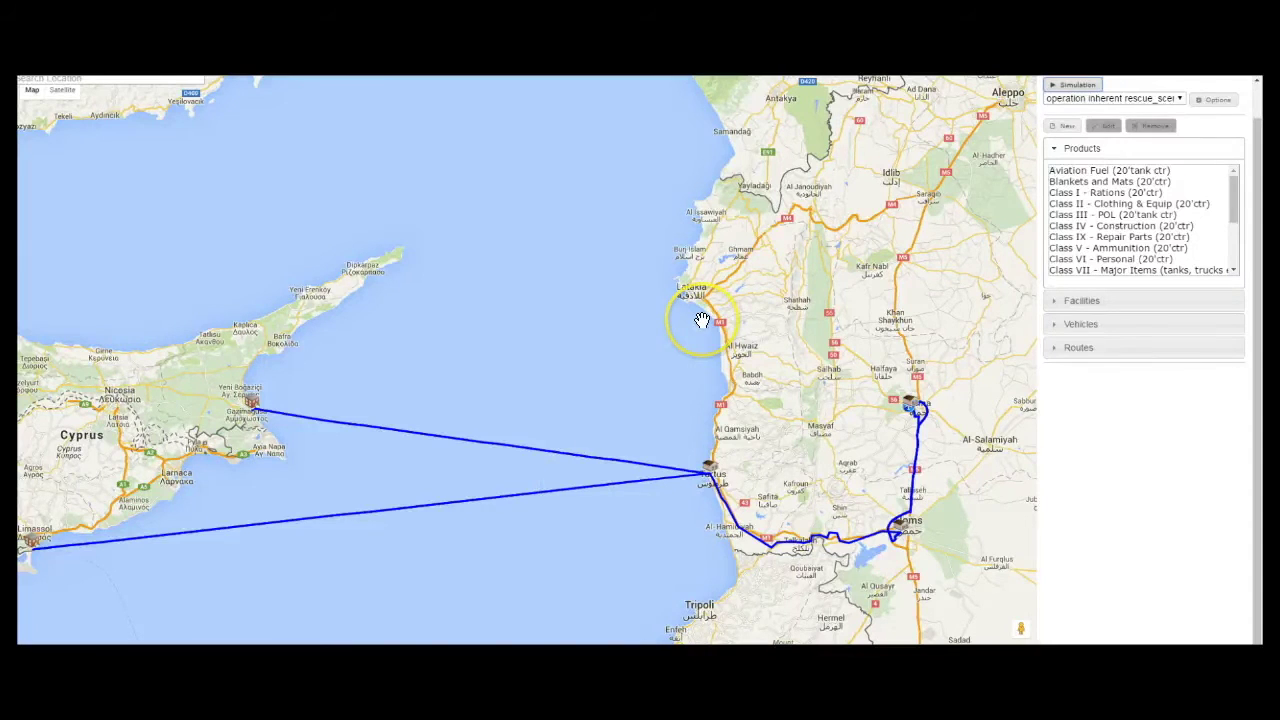
pyautogui.click(445, 158)
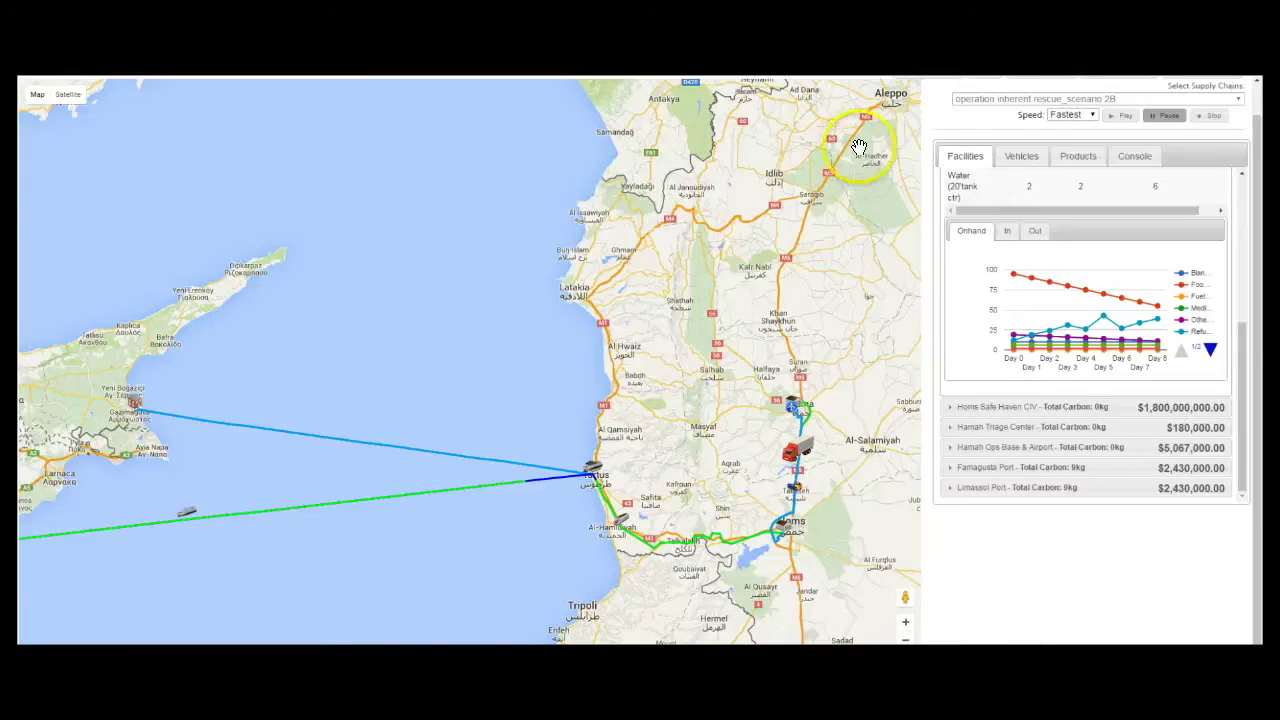
pyautogui.click(1128, 118)
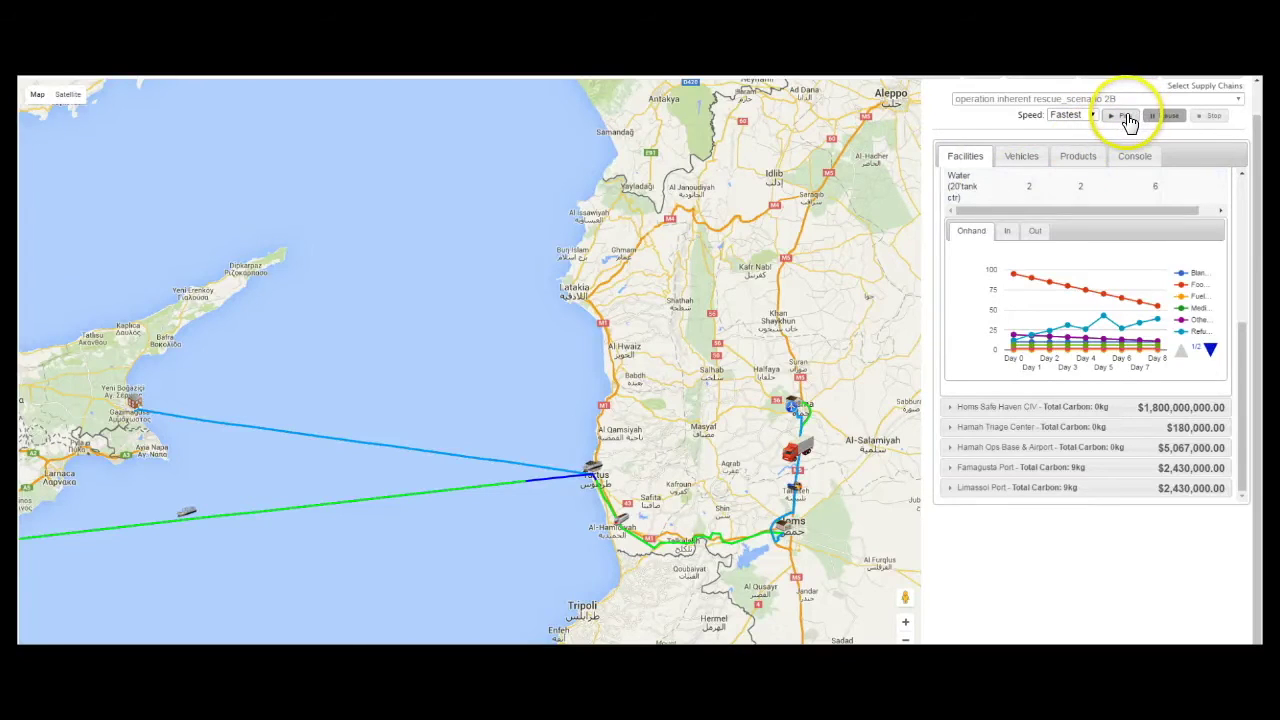
pyautogui.click(1128, 118)
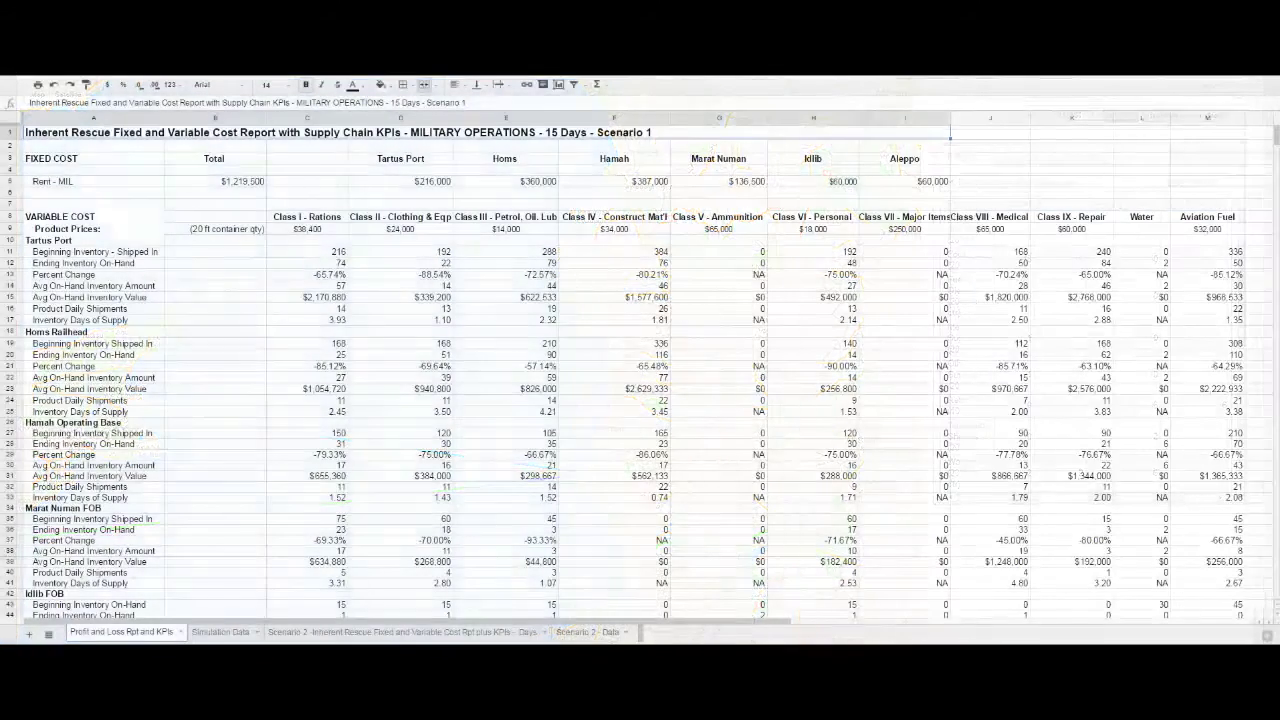
# Step: Examine the Scenario 1 military report, highlighting its title row and the KPI rows for Tartus Port and Homs Railhead
pyautogui.click(10, 132)
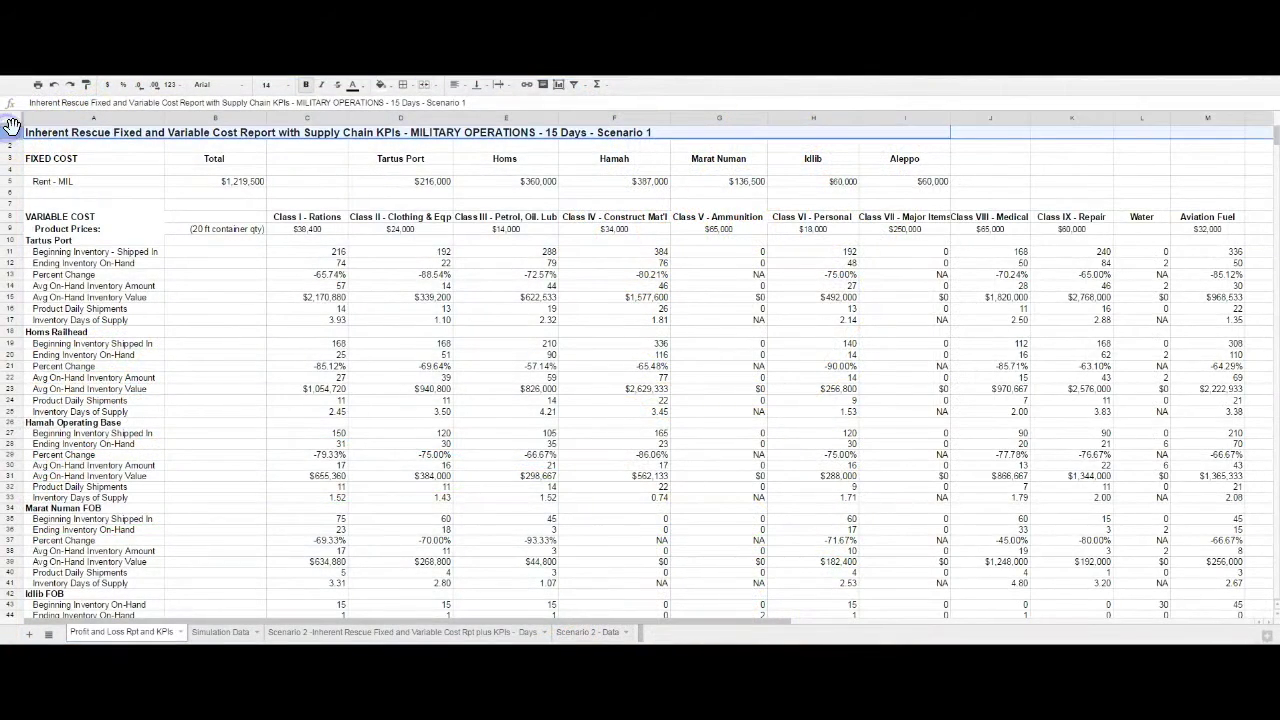
pyautogui.click(12, 274)
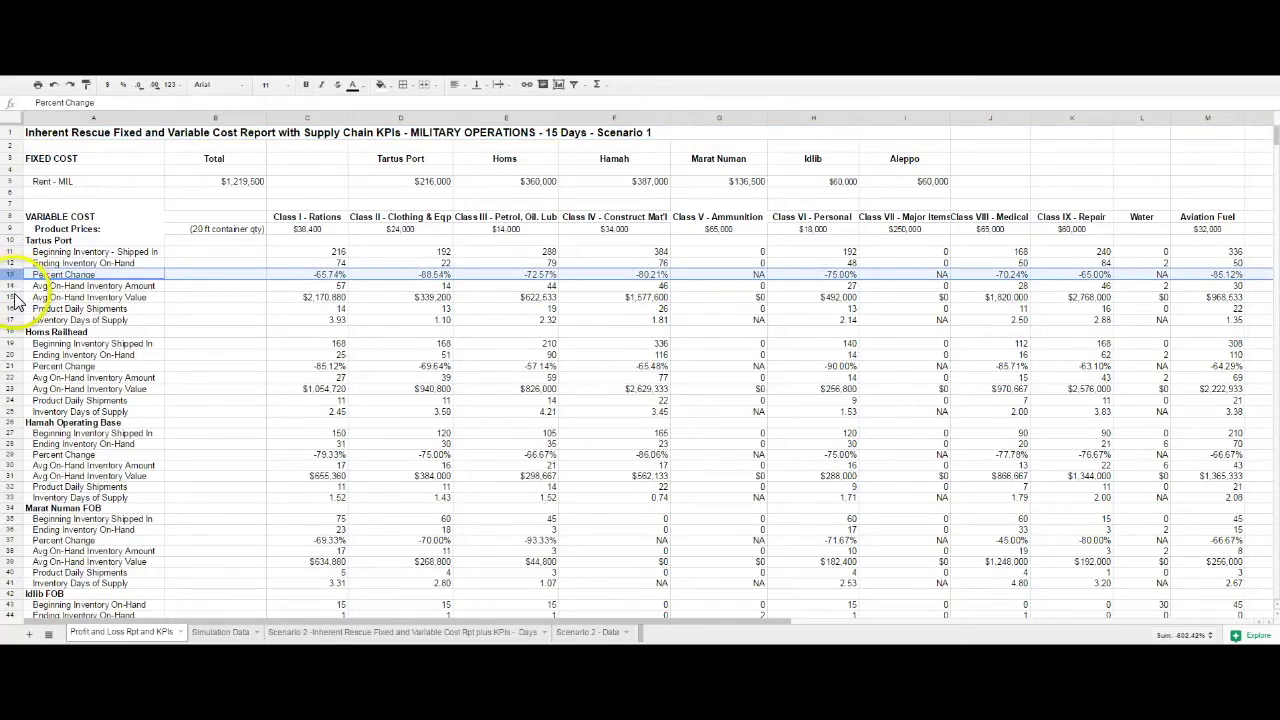
pyautogui.click(11, 296)
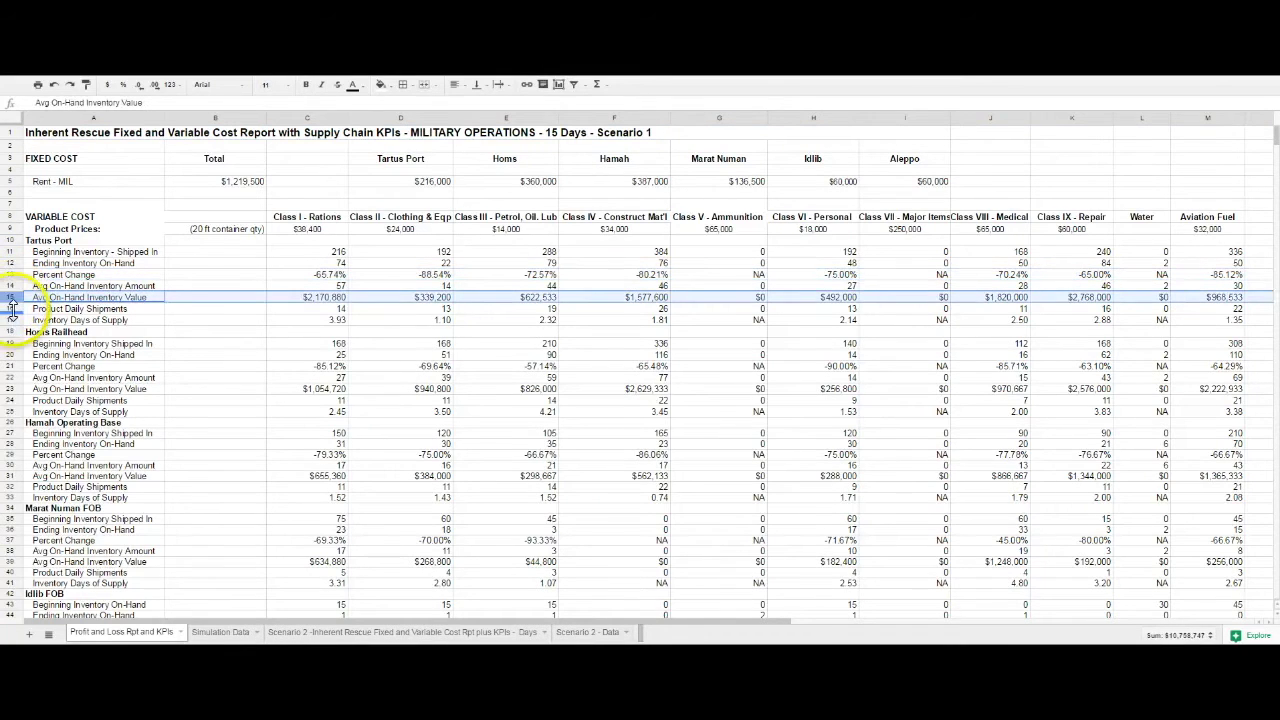
pyautogui.click(12, 319)
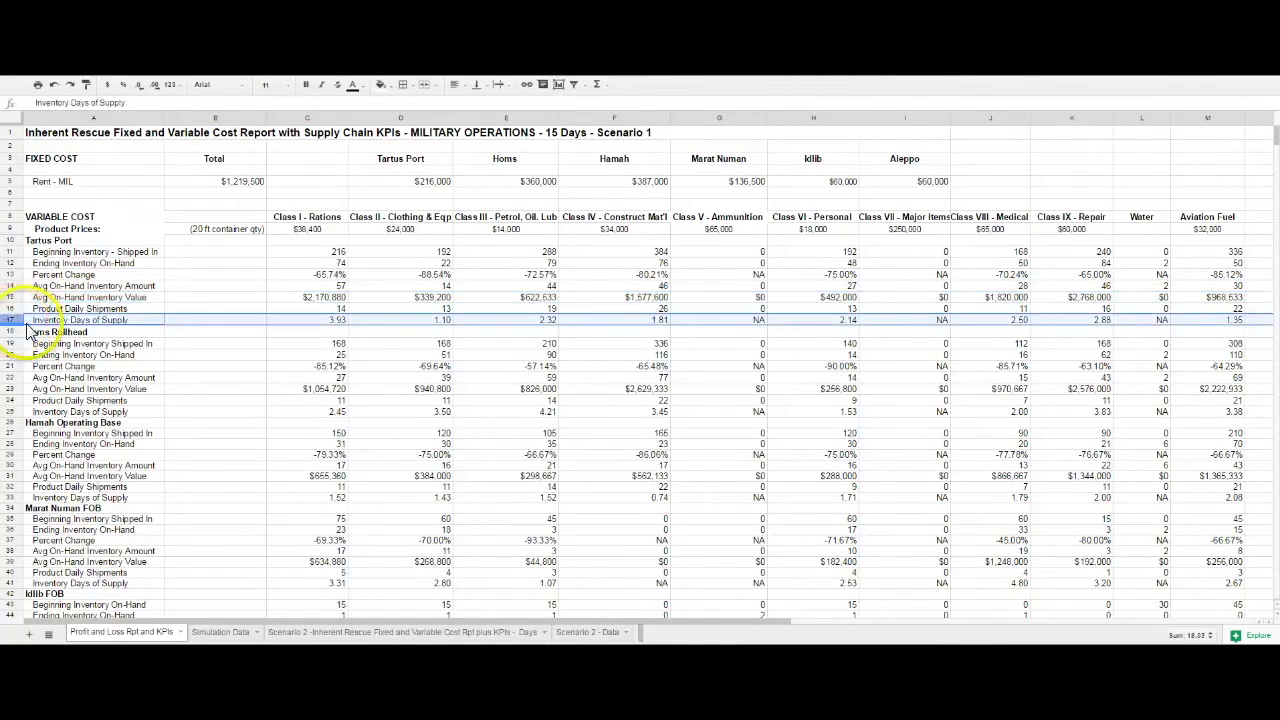
pyautogui.click(12, 364)
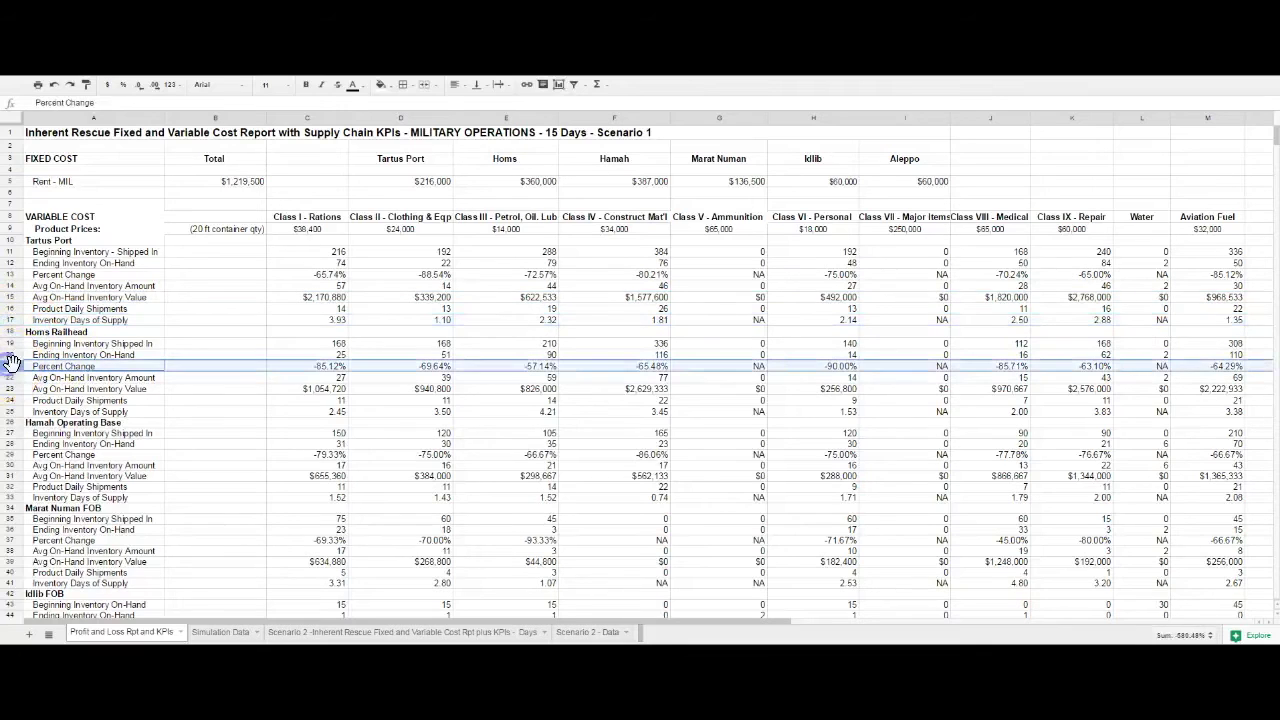
pyautogui.click(12, 409)
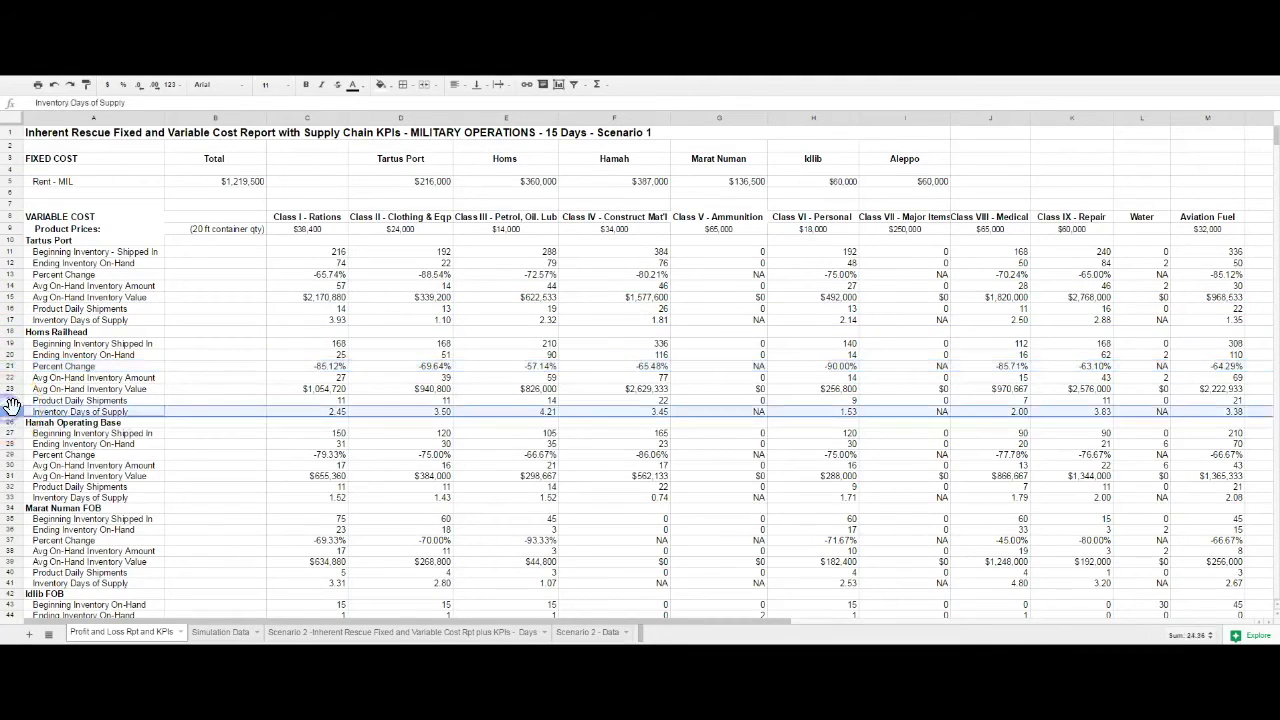
# Step: Examine the Scenario 1 civilian operations report and highlight the Avg On-Hand Inventory Value row for Homs Safe Haven
pyautogui.scroll(-3, 168, 353)
pyautogui.scroll(-5, 168, 353)
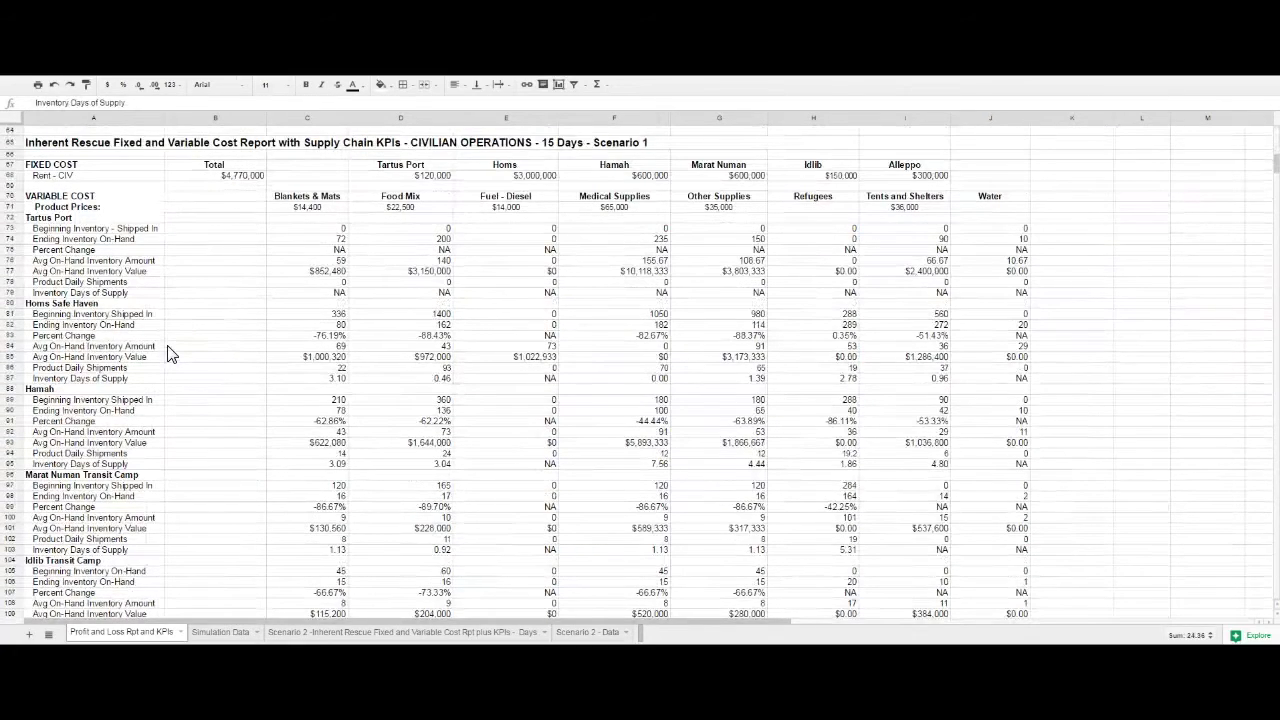
pyautogui.click(12, 356)
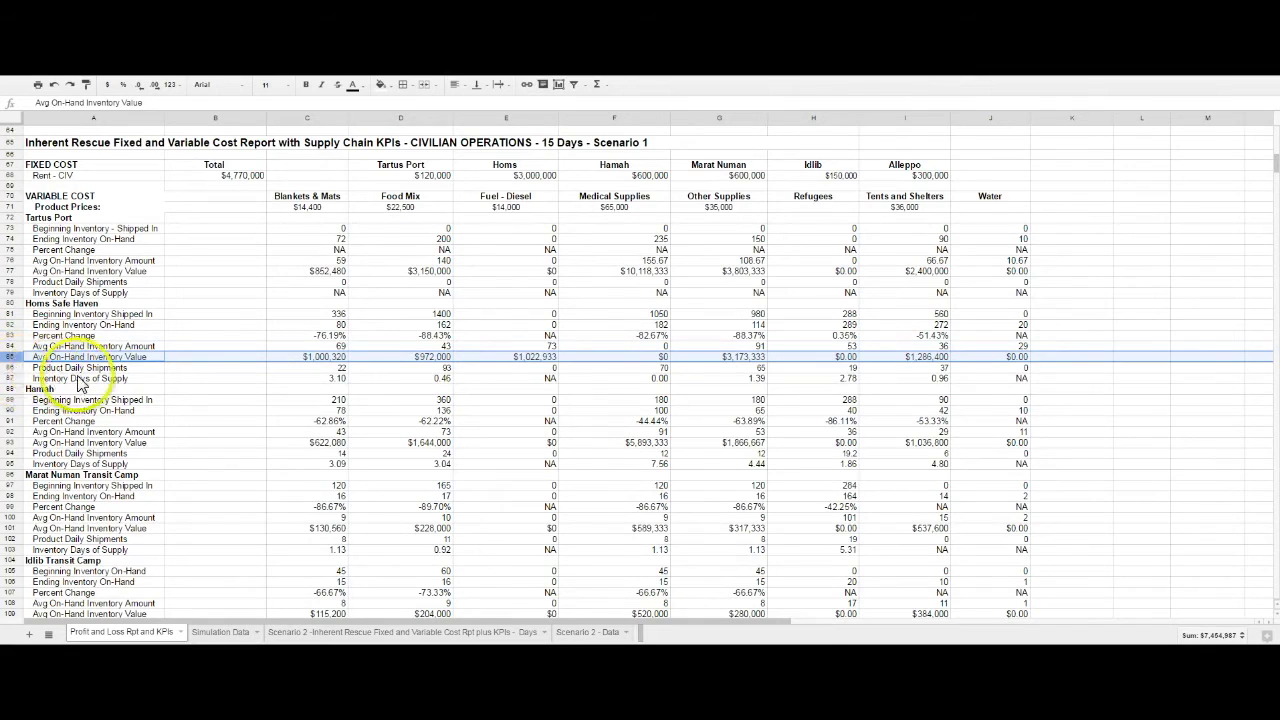
# Step: Open the Scenario 2 cost report and highlight the civilian Avg On-Hand Inventory Amount rows for Tartus Port and Homs Safe Haven
pyautogui.click(336, 634)
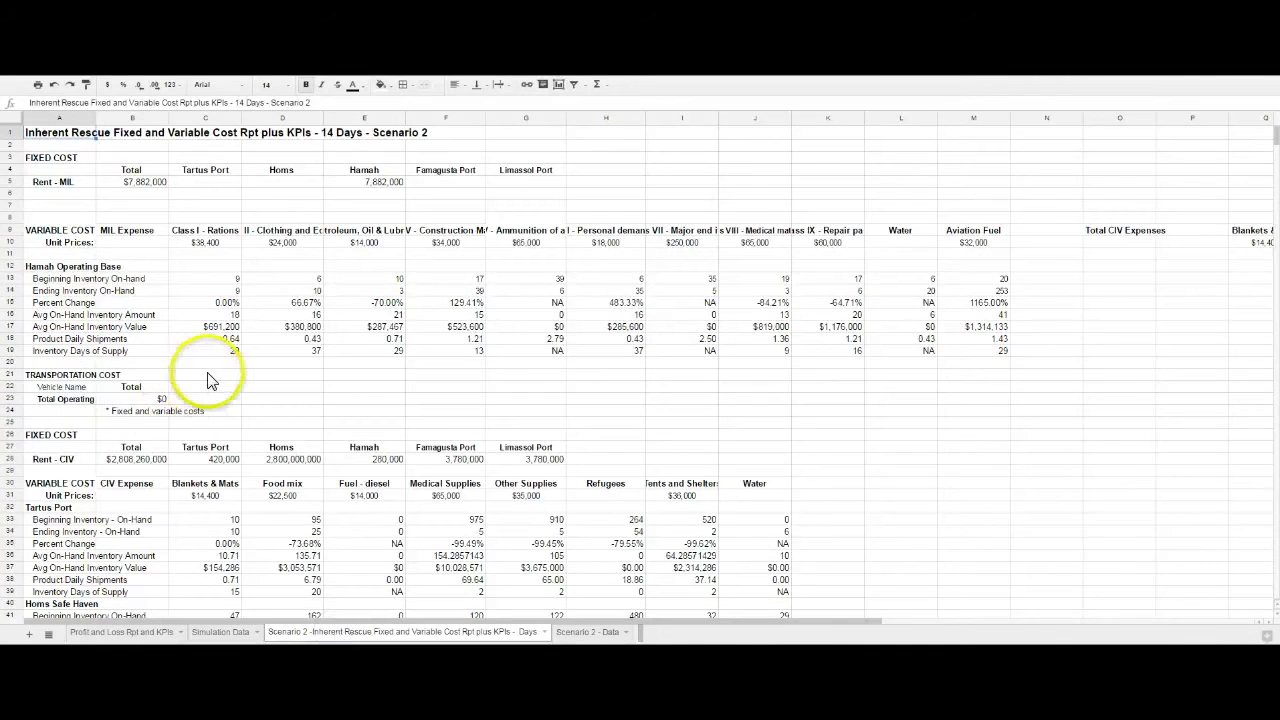
pyautogui.scroll(-2, 208, 380)
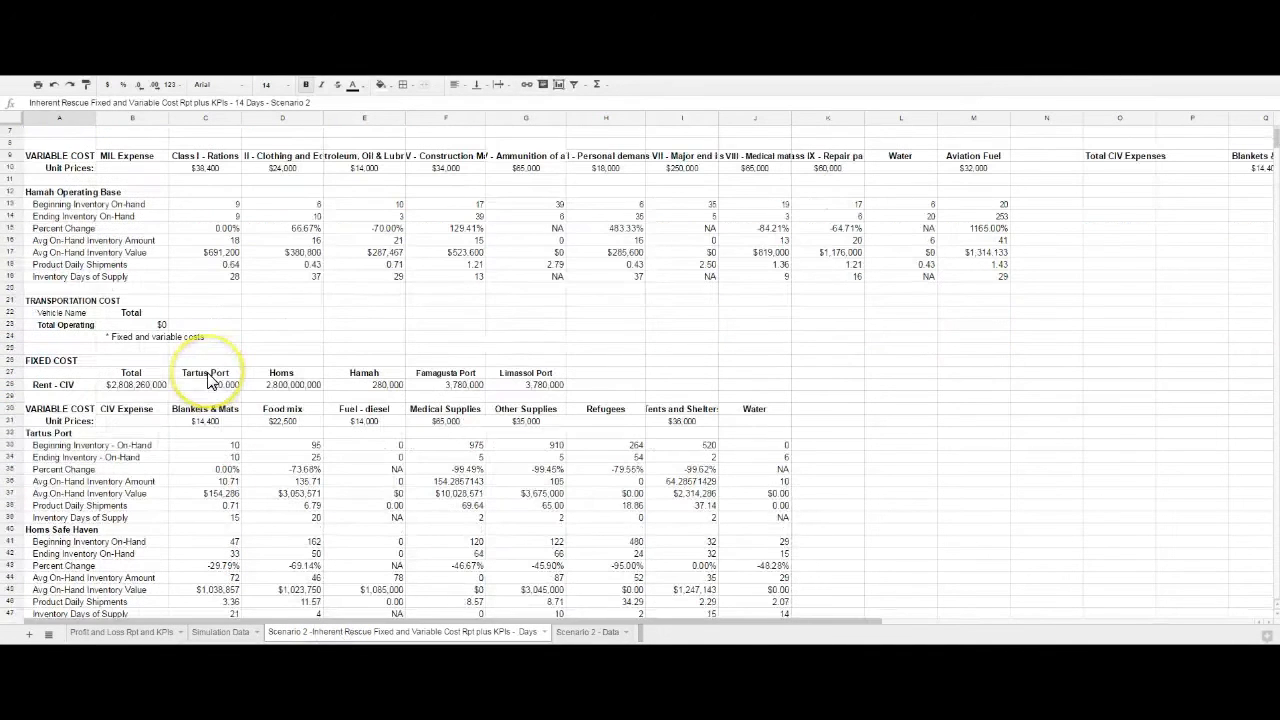
pyautogui.click(12, 481)
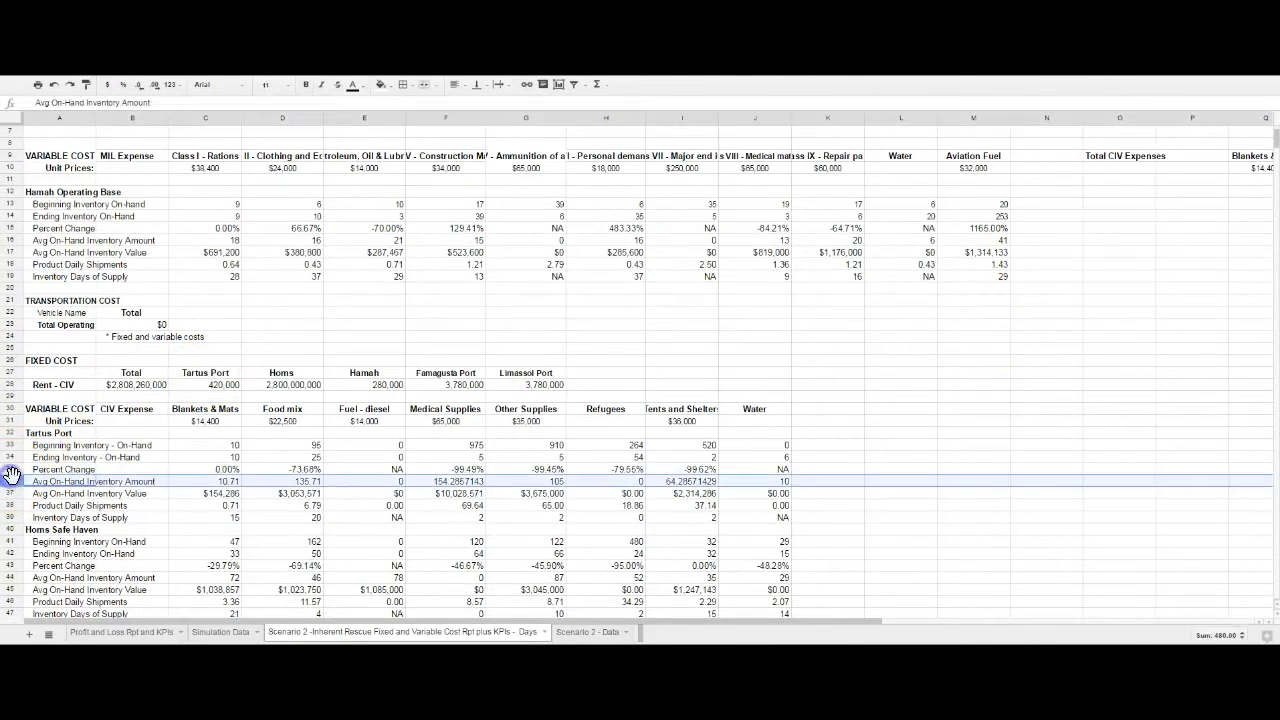
pyautogui.click(12, 576)
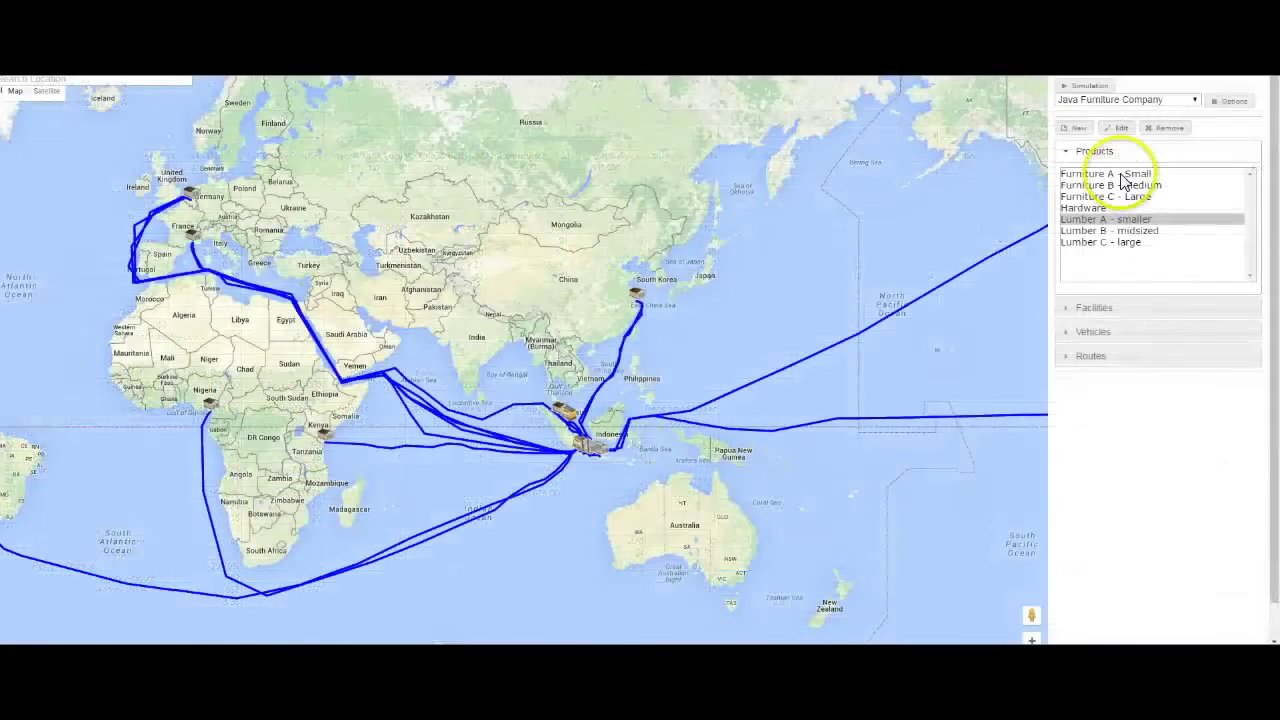
# Step: Inspect the properties of Furniture A - Small and select Furniture C - Large in the Java Furniture Company model
pyautogui.doubleClick(1114, 176)
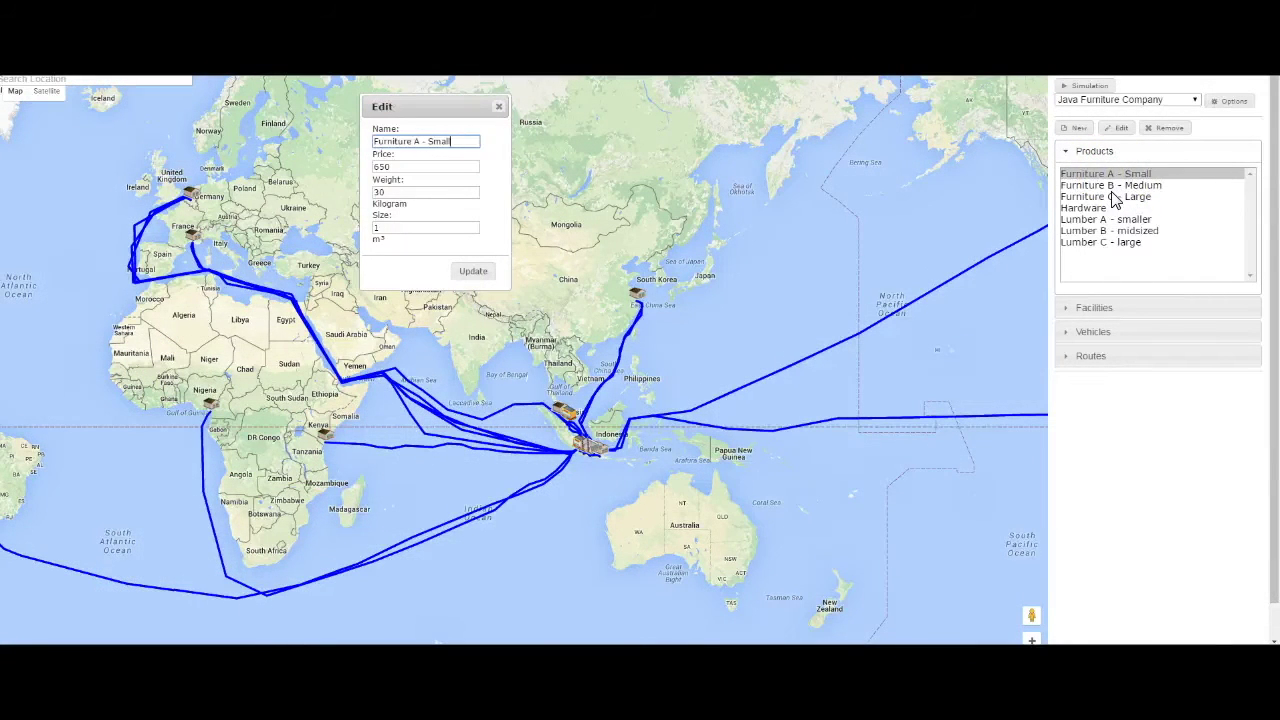
pyautogui.click(1115, 197)
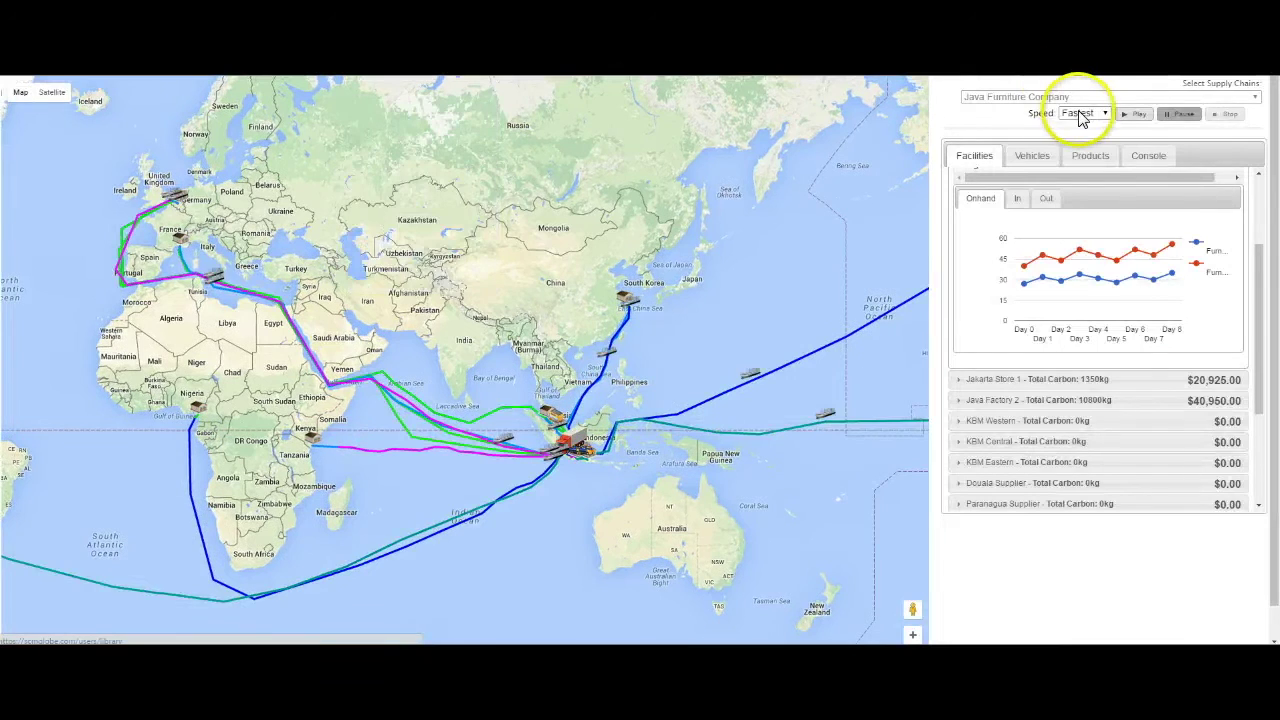
# Step: Resume the Java Furniture Company simulation and examine vehicle movements around Java on the map
pyautogui.click(1136, 114)
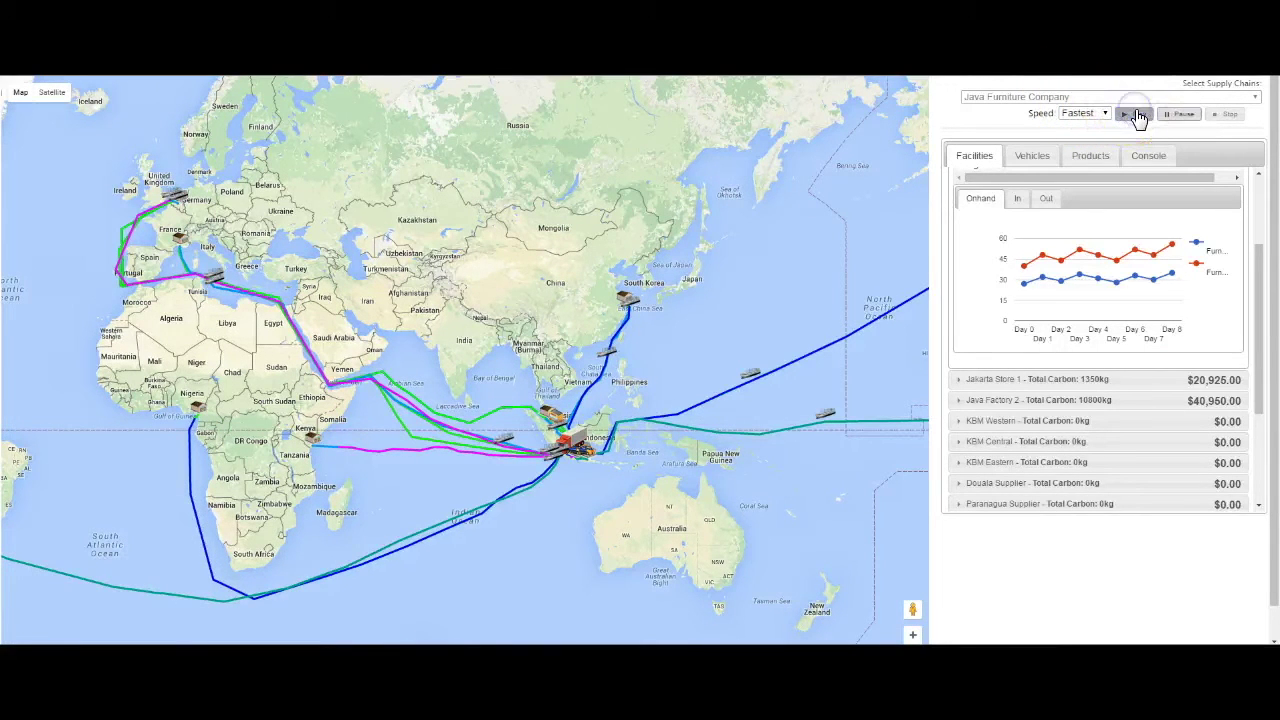
pyautogui.scroll(2, 566, 437)
pyautogui.scroll(1, 577, 482)
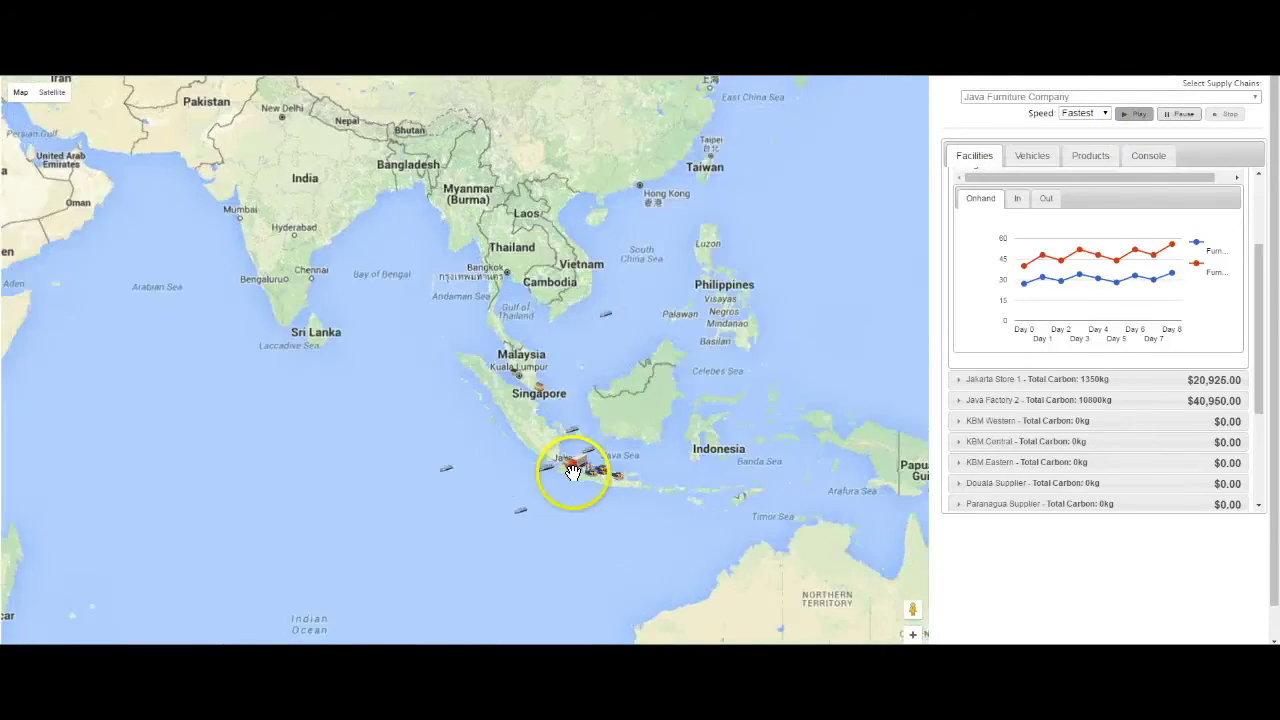
pyautogui.scroll(2, 585, 481)
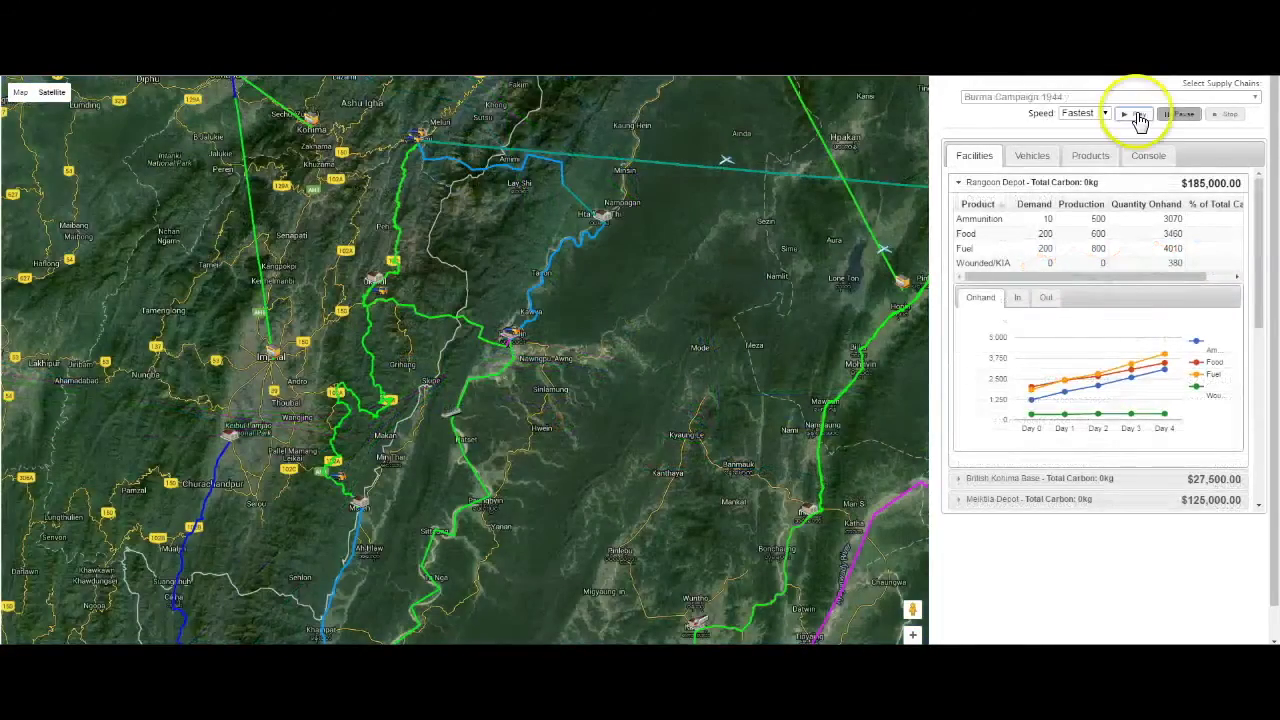
# Step: Resume the Burma Campaign 1944 simulation and change the satellite background to the standard map, framing the routes across Myanmar
pyautogui.click(1136, 114)
pyautogui.scroll(-2, 750, 263)
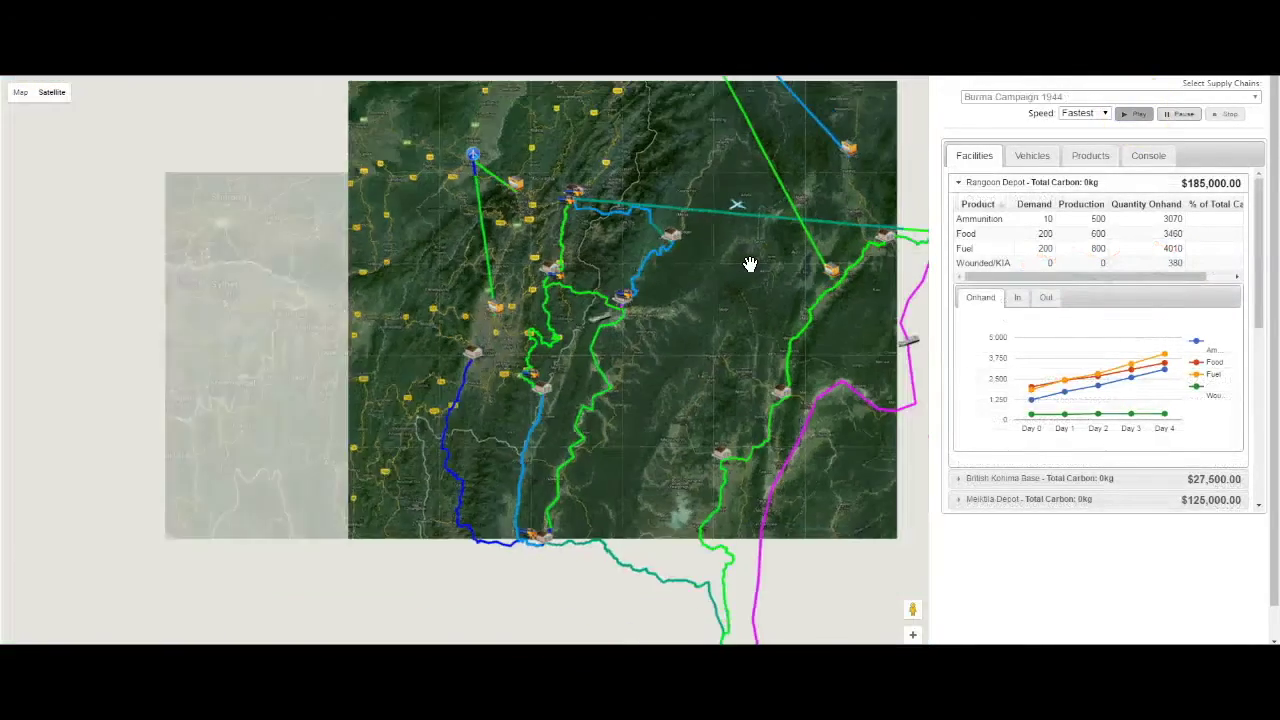
pyautogui.scroll(-1, 750, 263)
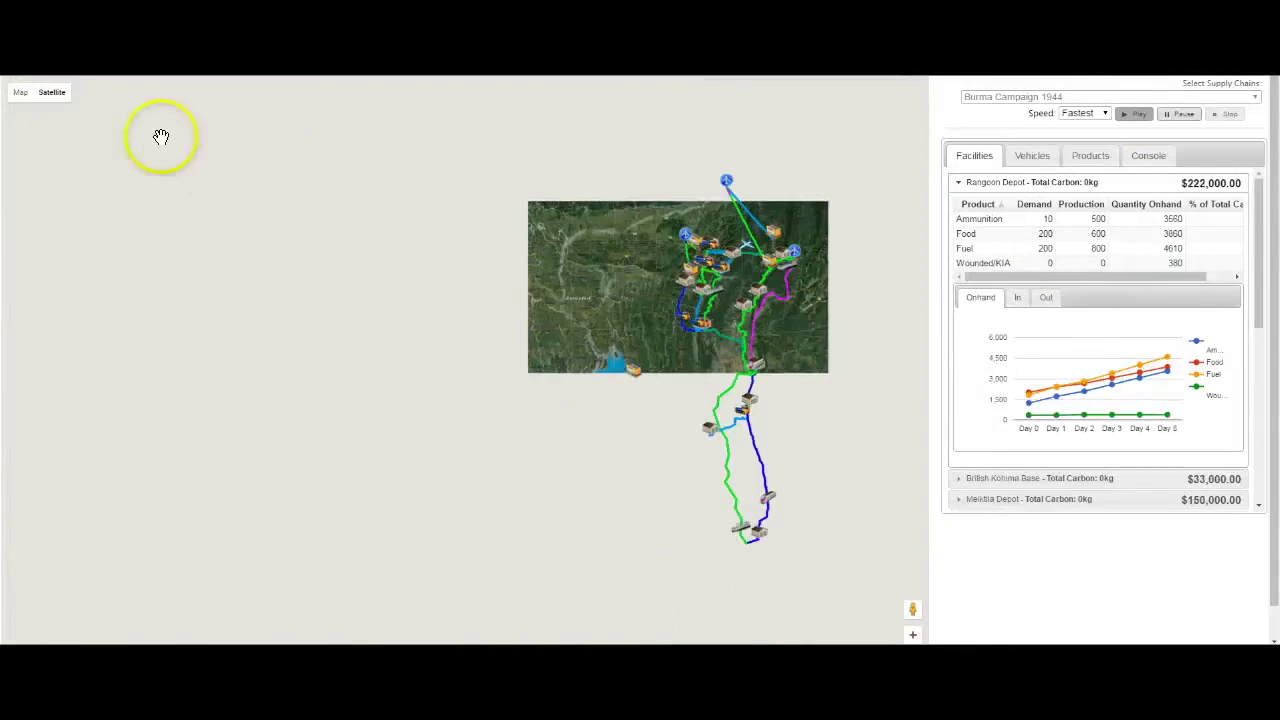
pyautogui.click(21, 93)
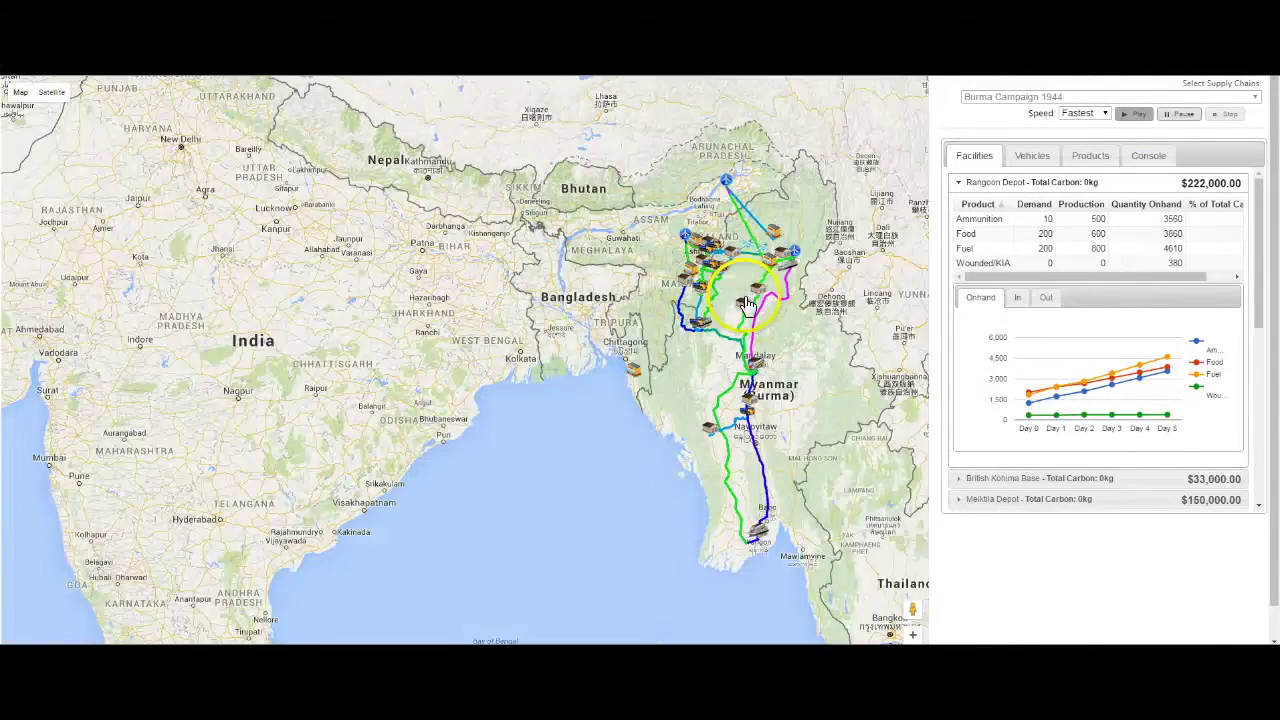
pyautogui.scroll(1, 748, 305)
pyautogui.moveTo(725, 311); pyautogui.dragTo(595, 251)
# Step: Expand the British Kohima Base facility results and collapse the Rangoon Depot results to inspect the base's on-hand inventory
pyautogui.click(1000, 485)
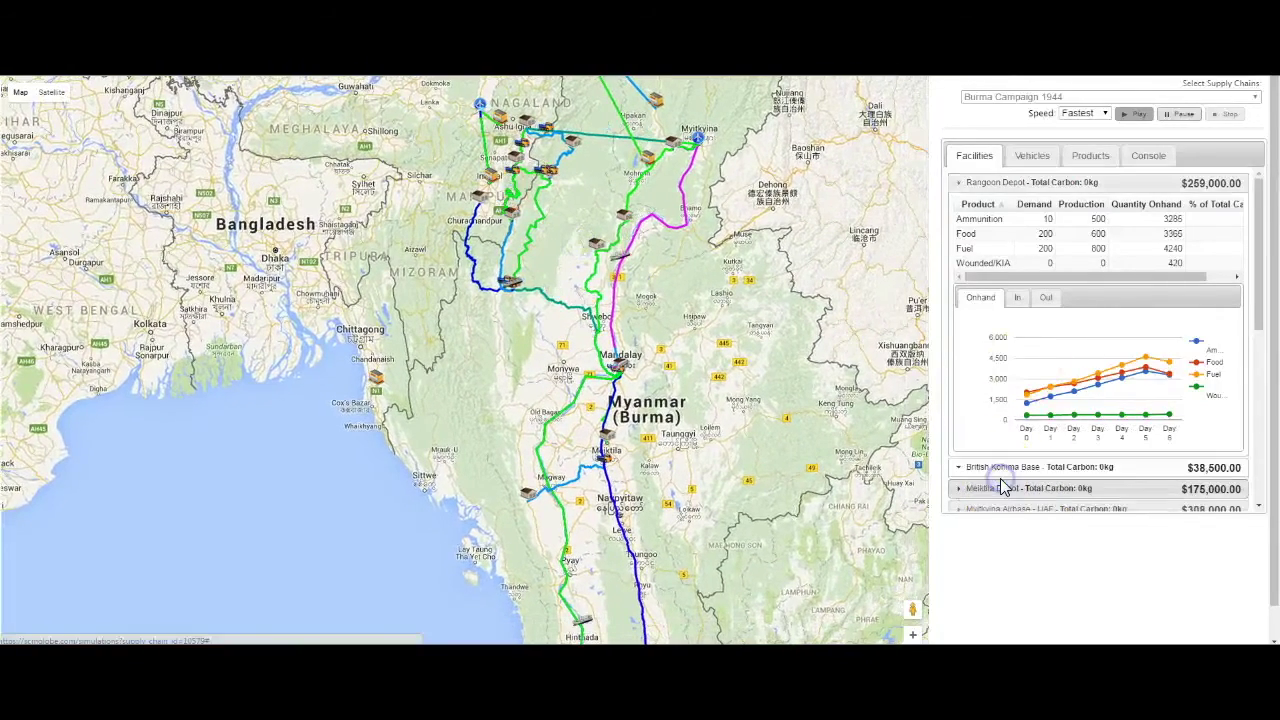
pyautogui.click(1006, 183)
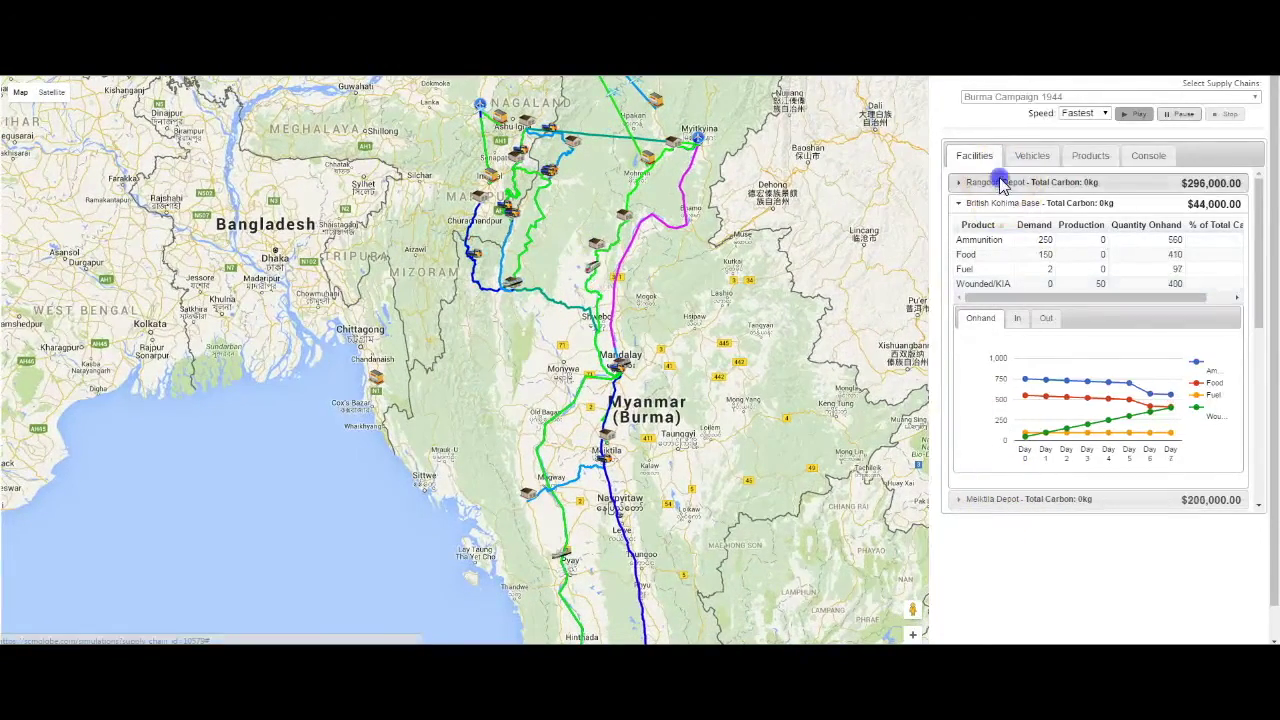
pyautogui.click(1105, 375)
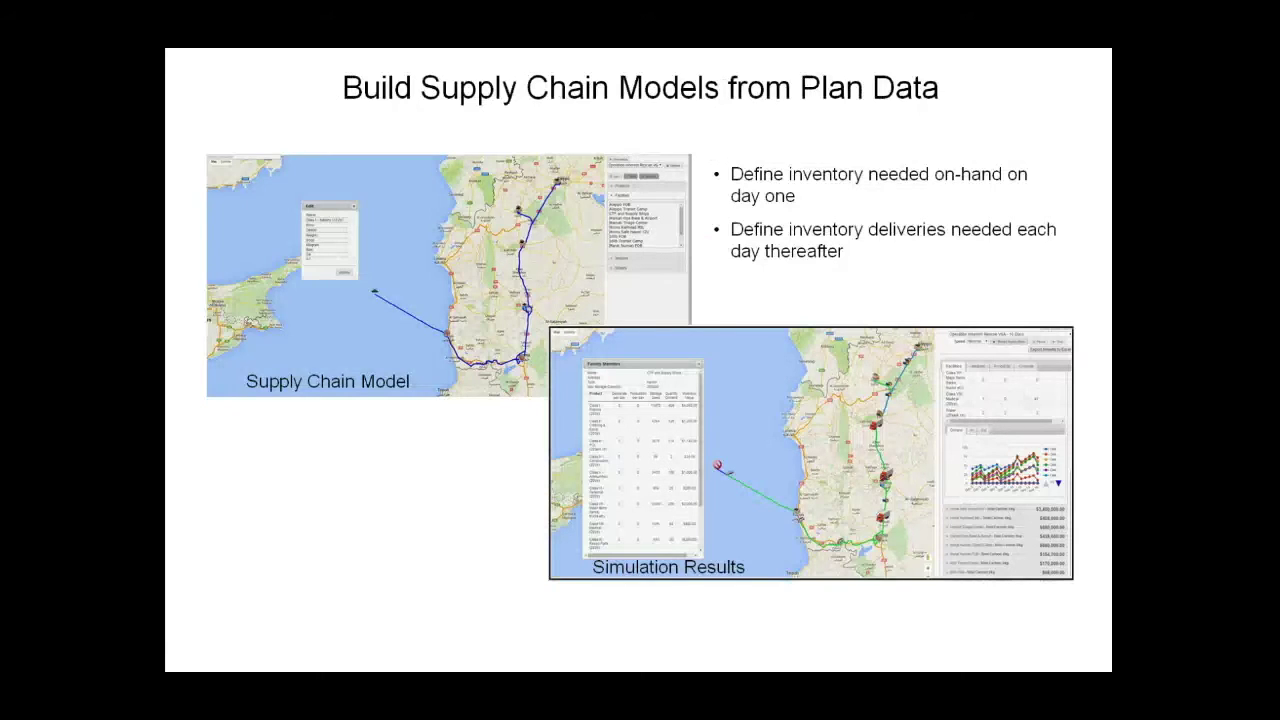
pyautogui.press('Right')
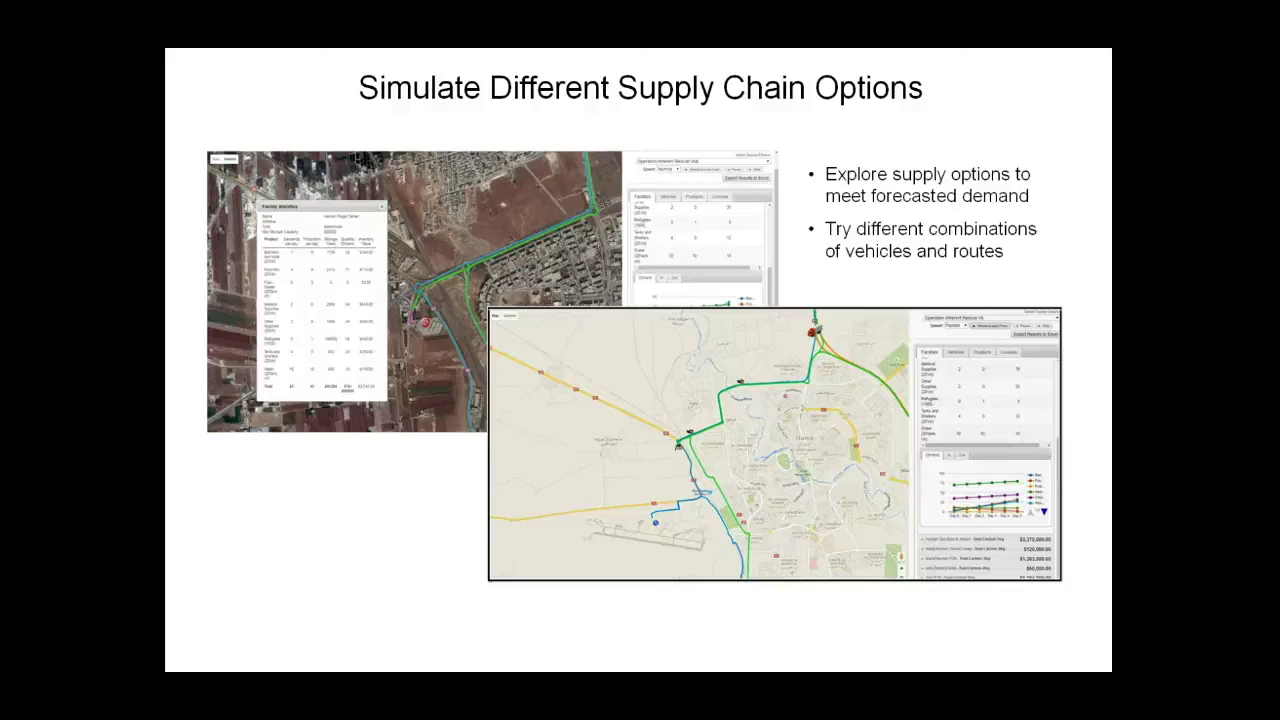
pyautogui.press('Right')
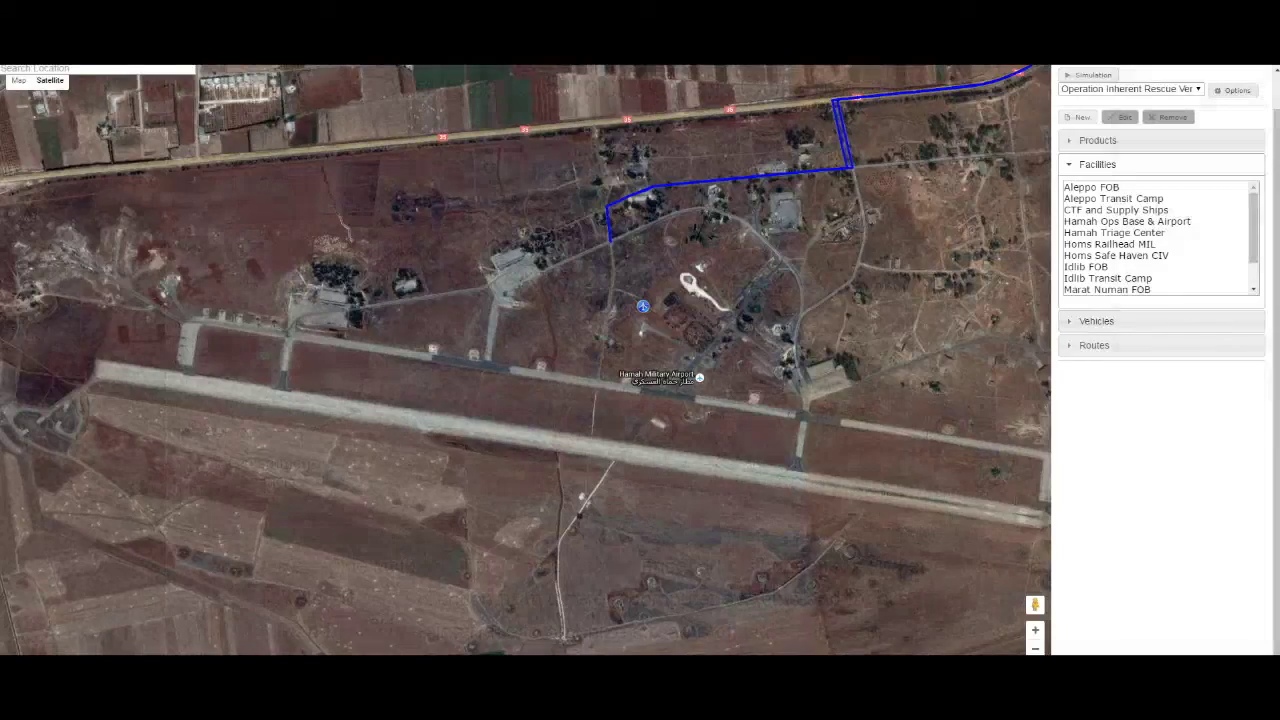
pyautogui.scroll(-3, 891, 430)
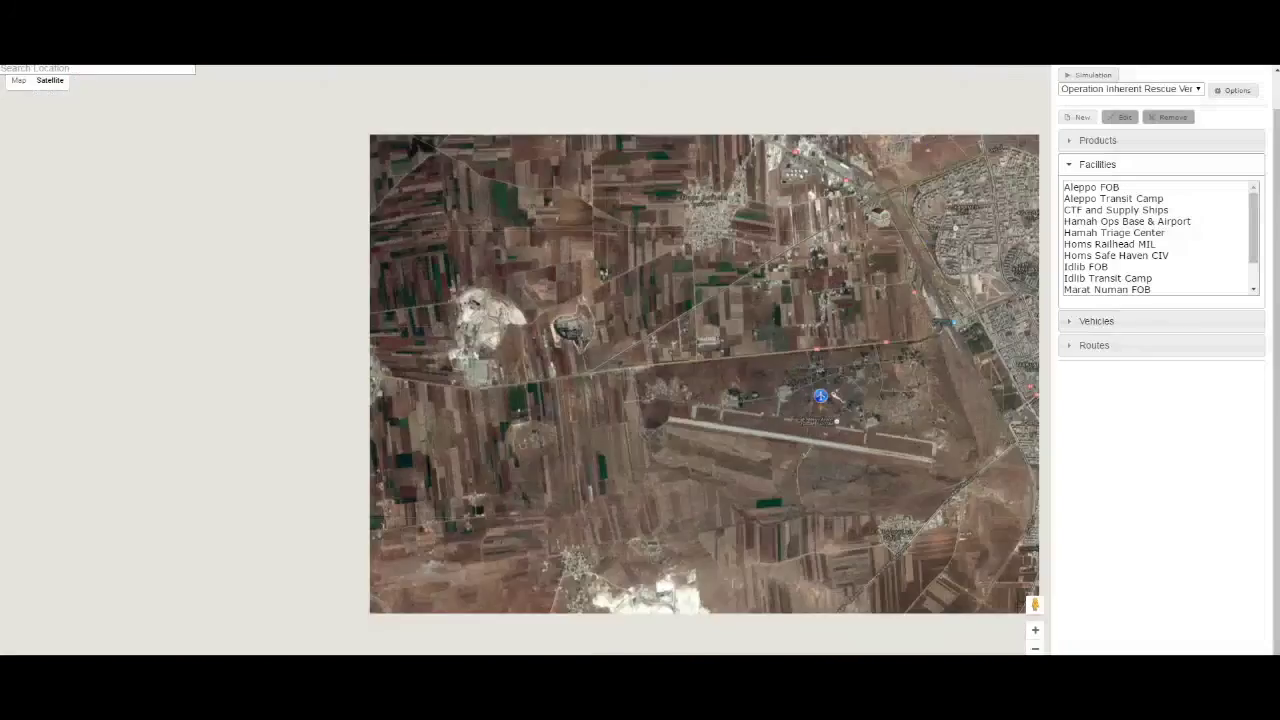